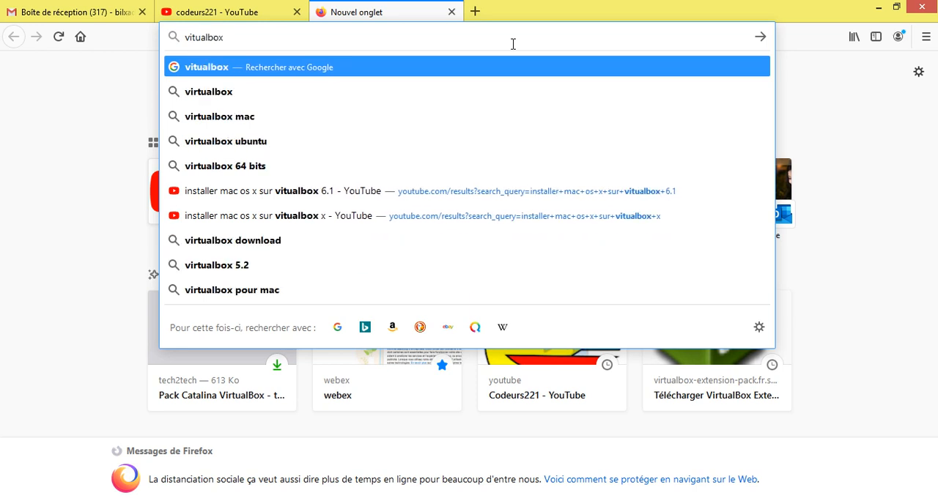
# Open the VirtualBox website at virtualbox.org, correcting the misspelled address and removing its ww12 prefix.
pyautogui.write('.org')
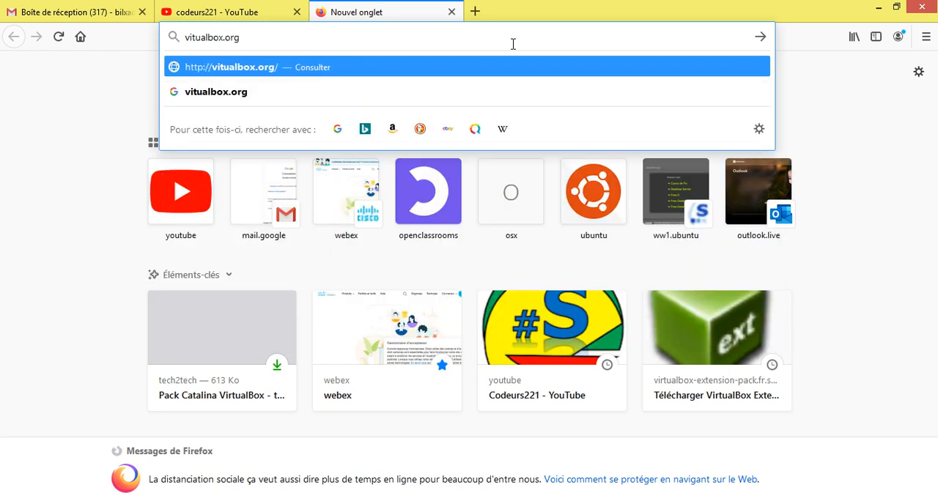
pyautogui.press('Return')
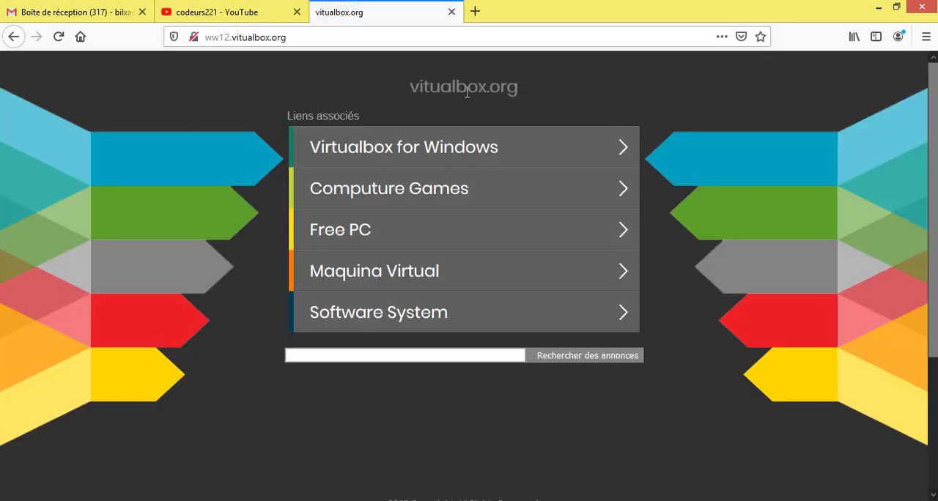
pyautogui.click(239, 37)
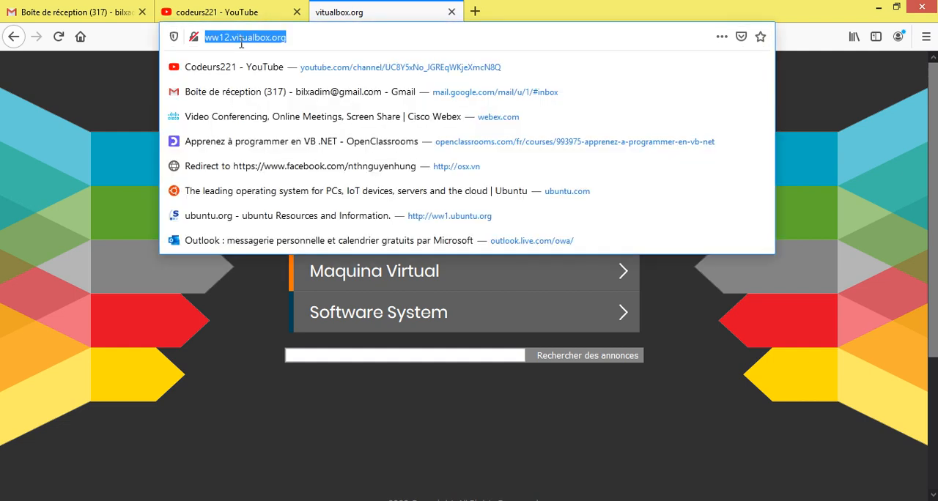
pyautogui.doubleClick(237, 37)
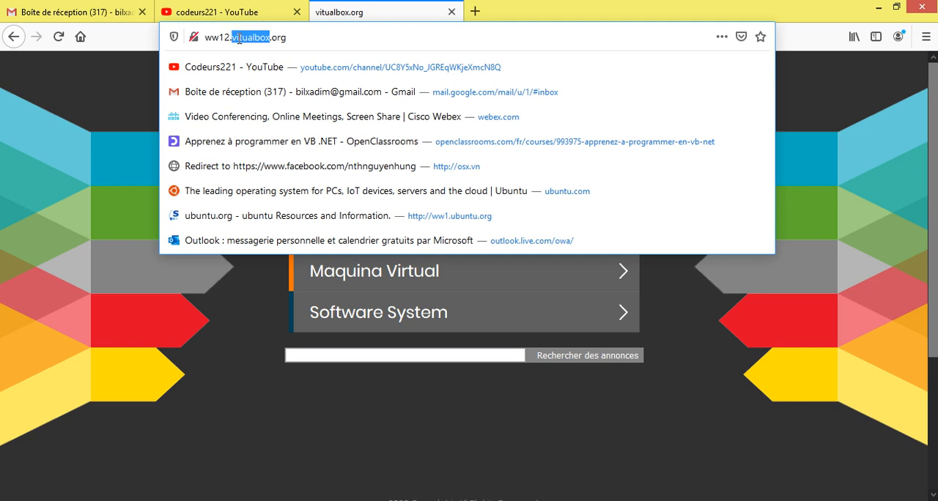
pyautogui.click(238, 37)
pyautogui.write('r')
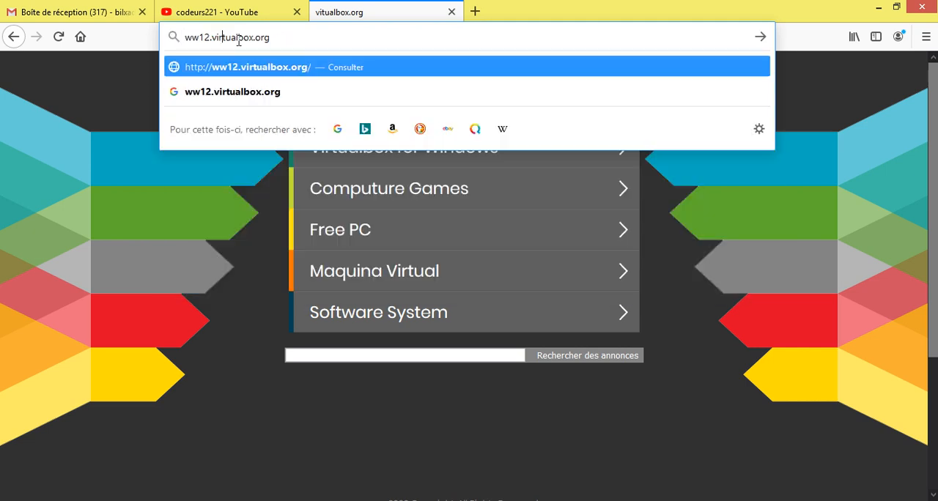
pyautogui.moveTo(212, 38); pyautogui.dragTo(174, 35)
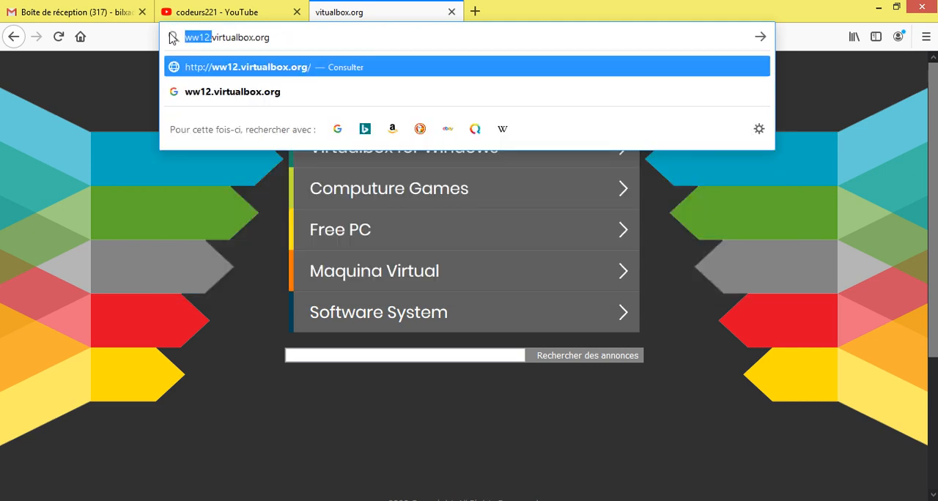
pyautogui.press('BackSpace')
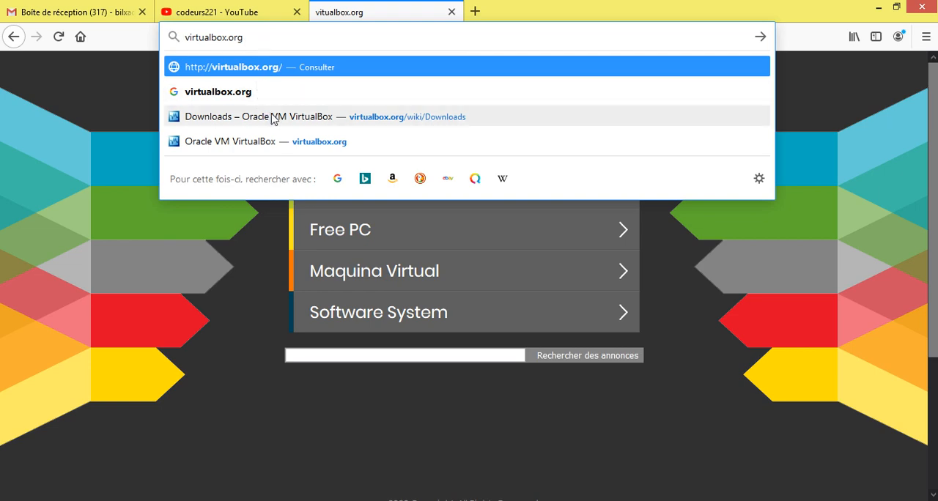
pyautogui.press('Return')
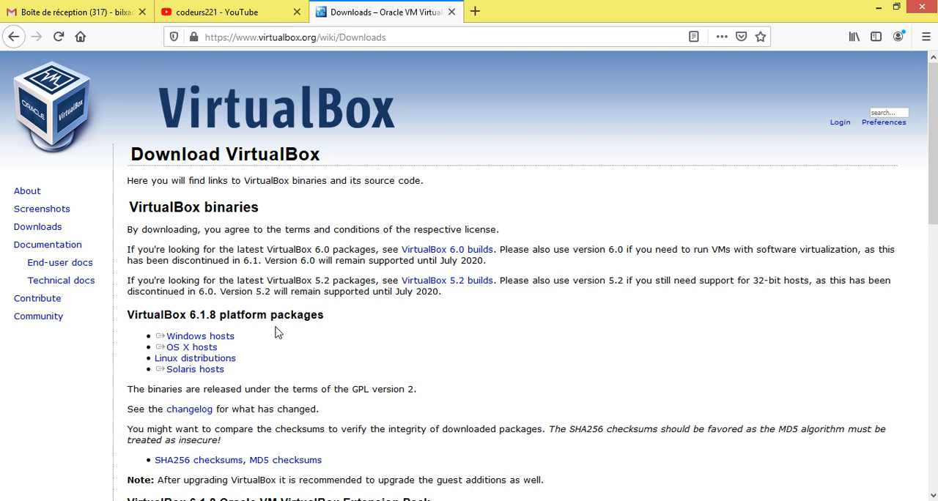
# Download the VirtualBox 6.1.8 package for Windows hosts and open the folder containing the saved file.
pyautogui.click(208, 342)
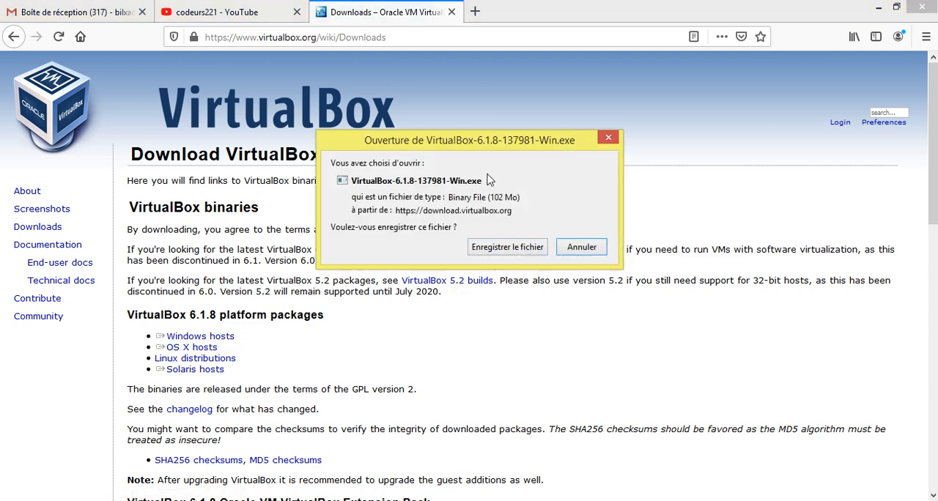
pyautogui.click(509, 248)
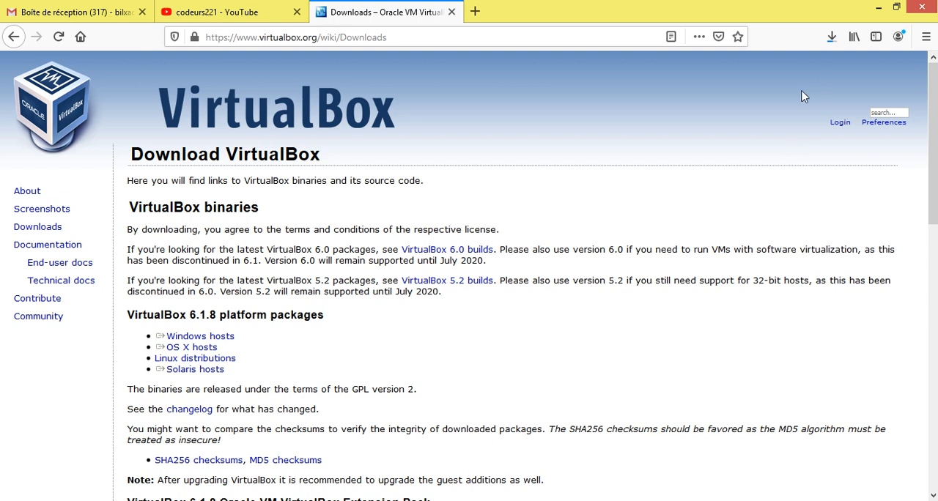
pyautogui.click(832, 44)
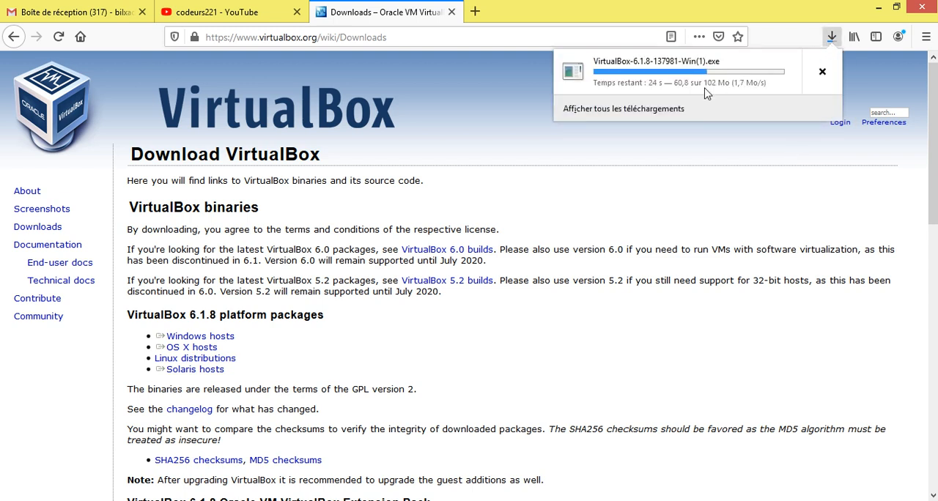
pyautogui.click(729, 90)
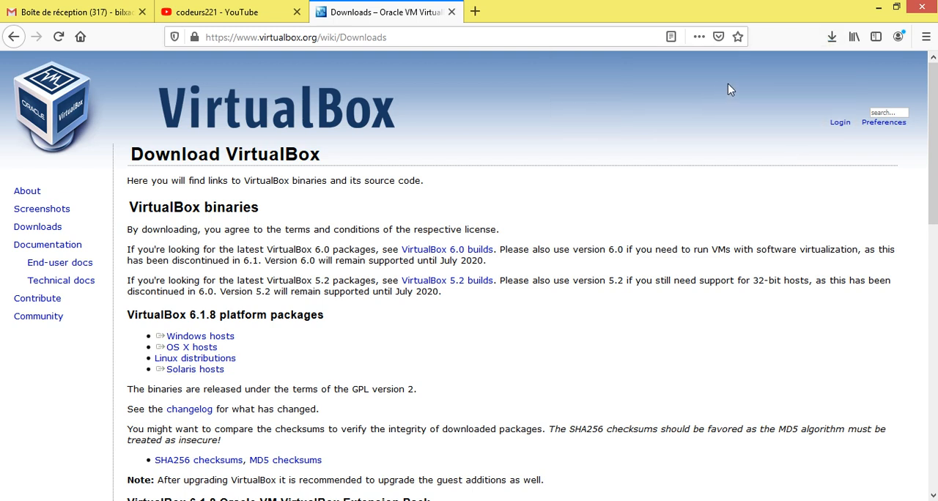
pyautogui.click(831, 37)
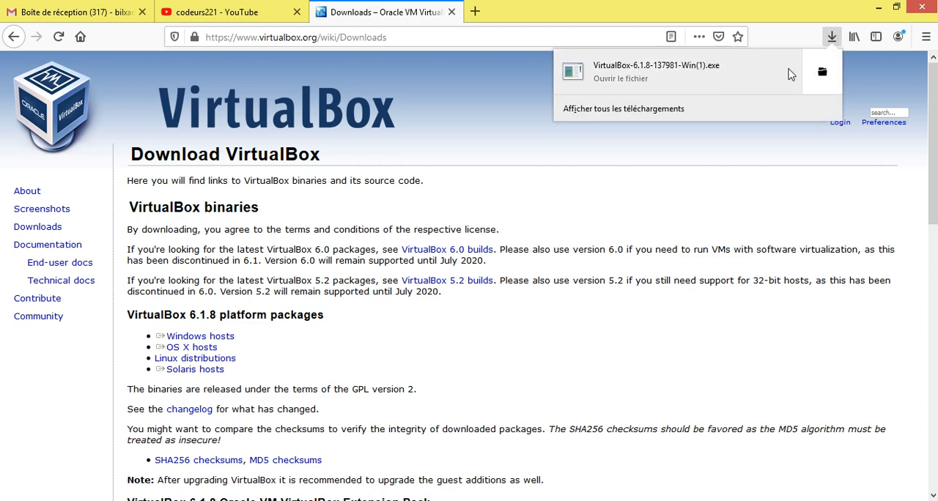
pyautogui.click(821, 74)
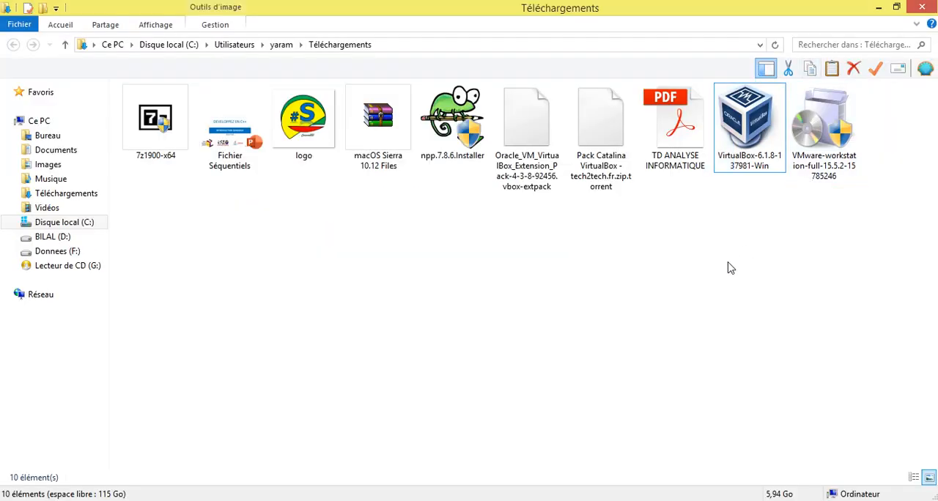
# Run the VirtualBox-6.1.8-137981-Win installer from the downloads folder and allow it to execute.
pyautogui.click(749, 122)
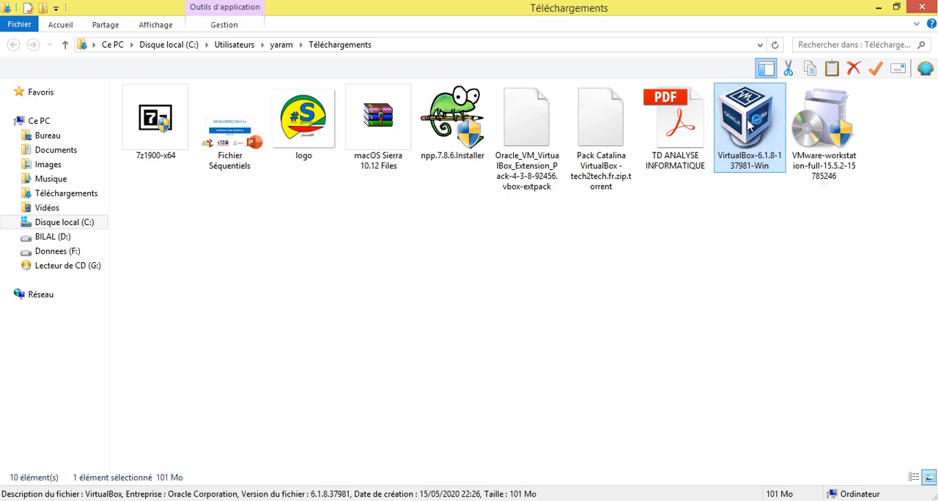
pyautogui.doubleClick(719, 147)
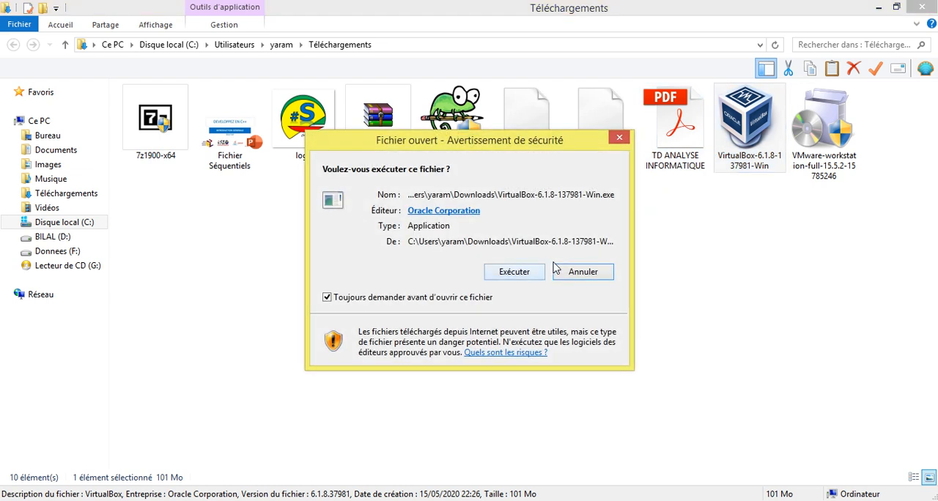
pyautogui.click(507, 278)
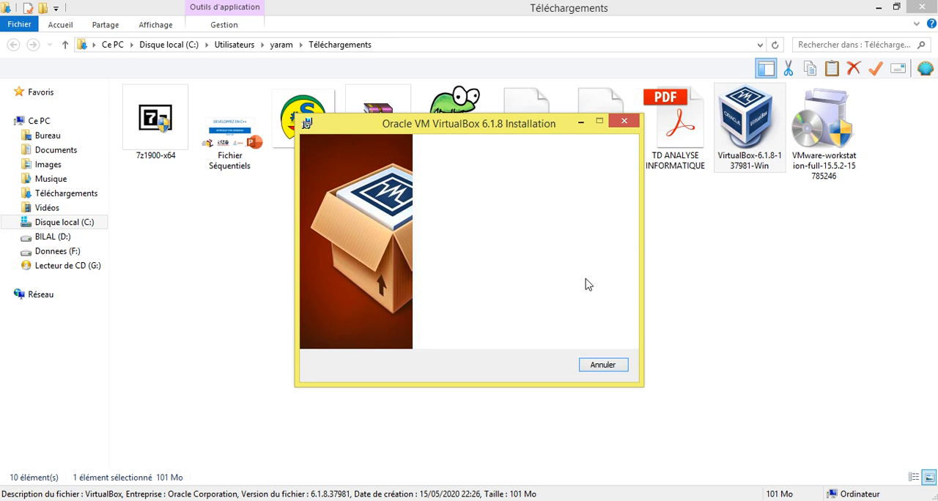
# Install VirtualBox 6.1.8 with the default features, location and shortcuts, accepting the network interface reset, and launch it on finishing.
pyautogui.click(540, 364)
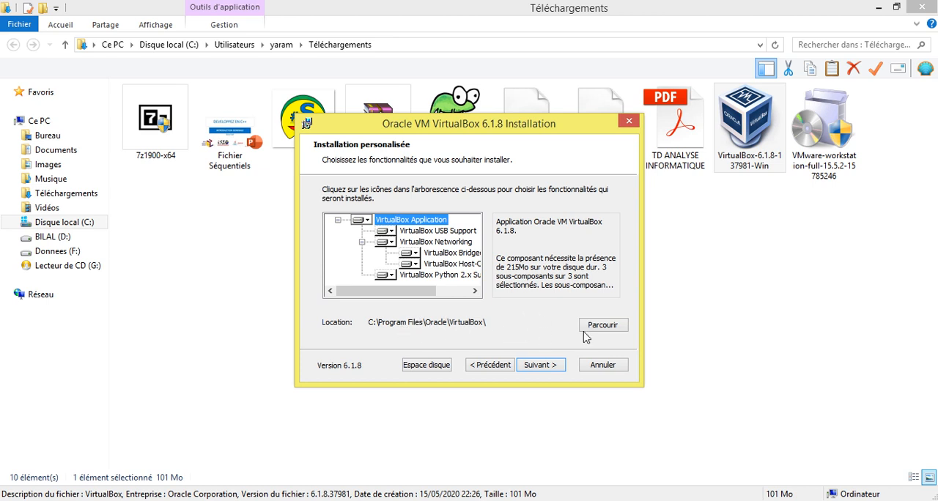
pyautogui.click(543, 369)
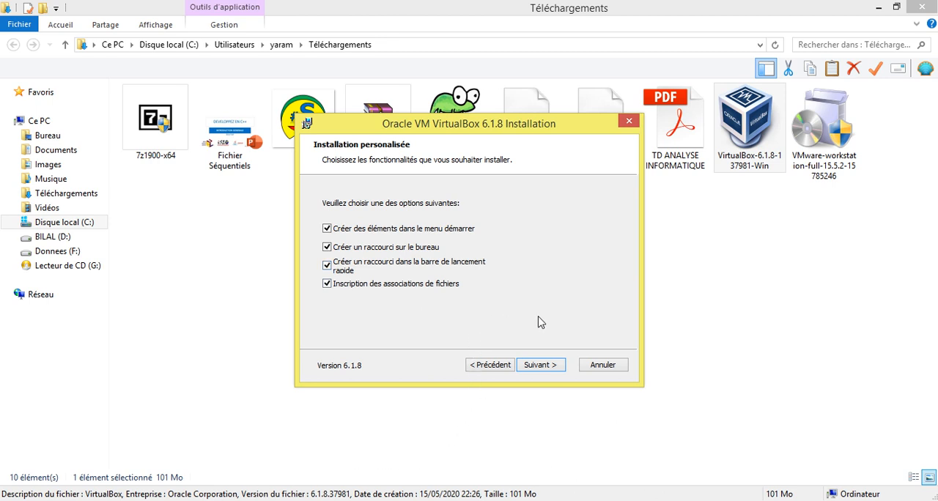
pyautogui.click(550, 365)
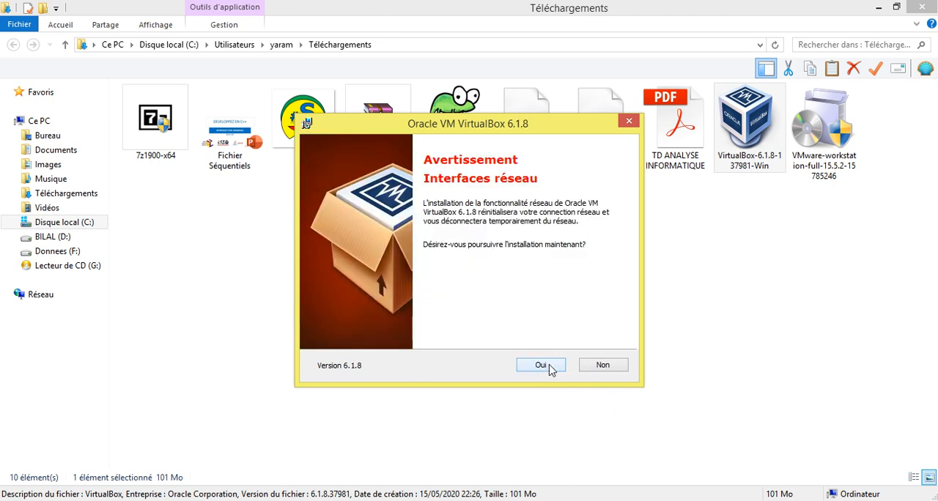
pyautogui.click(553, 367)
pyautogui.click(555, 366)
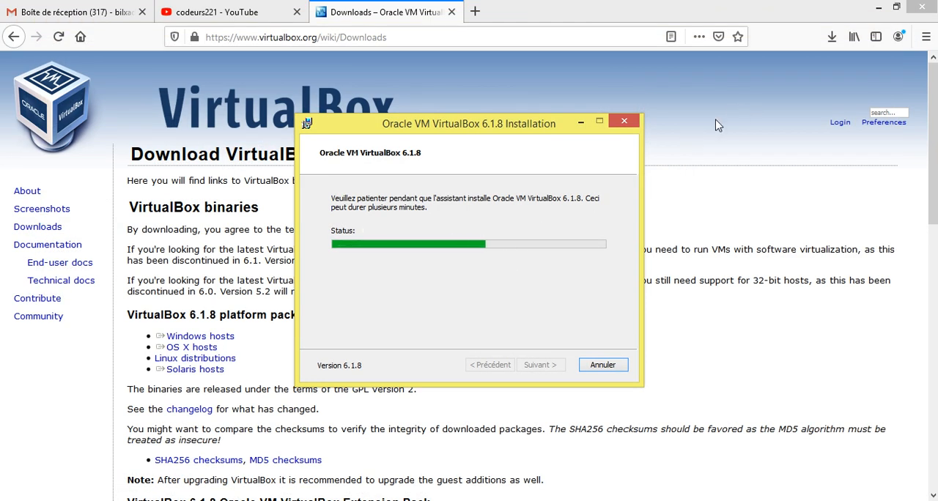
pyautogui.click(873, 11)
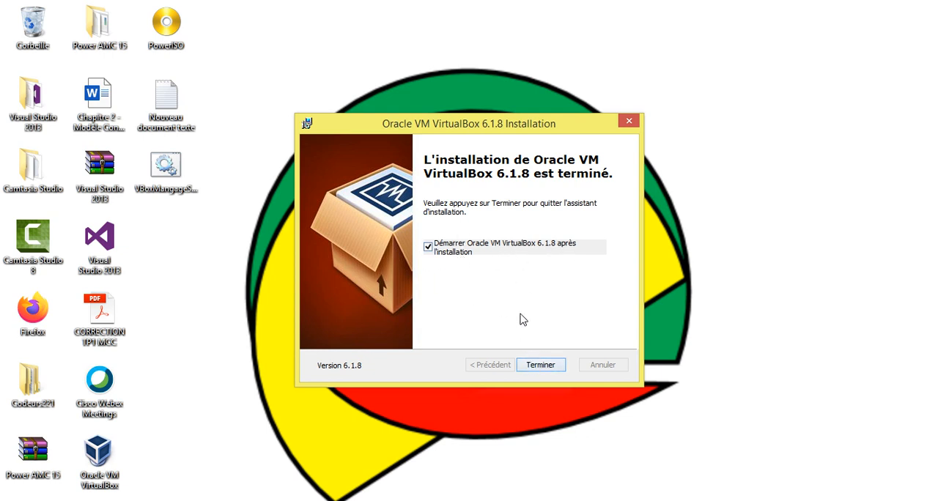
pyautogui.click(541, 366)
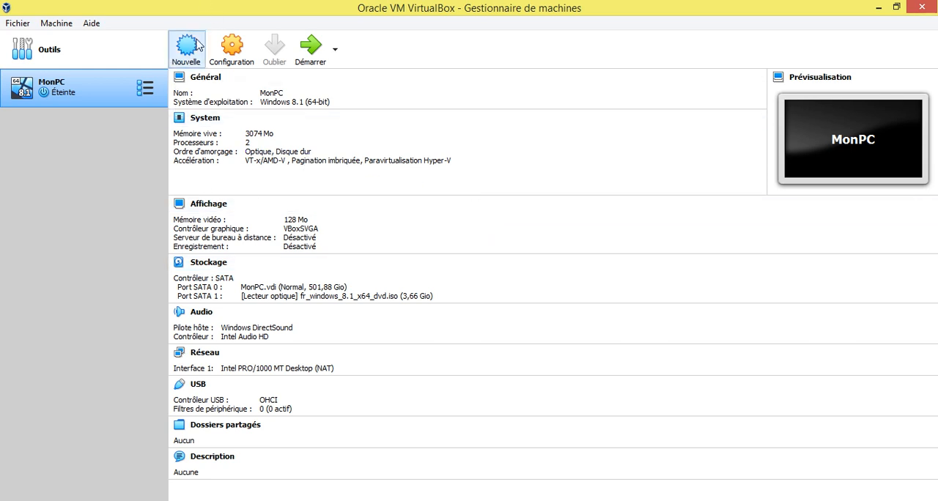
# Start creating a new virtual machine and name it Codeurs221.
pyautogui.click(20, 24)
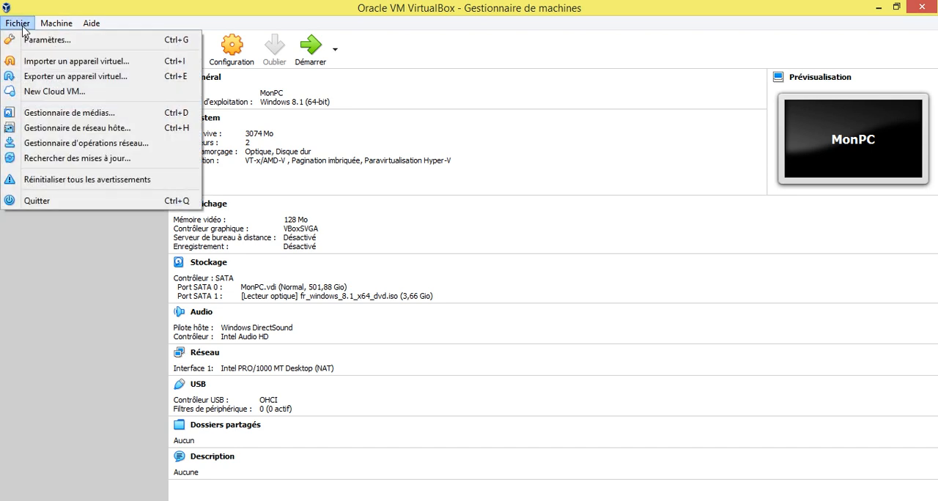
pyautogui.moveTo(51, 28)
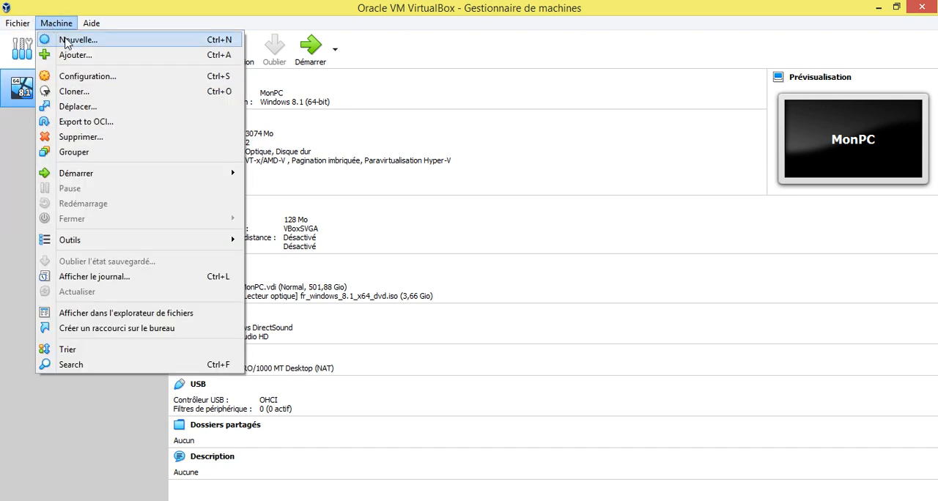
pyautogui.click(71, 44)
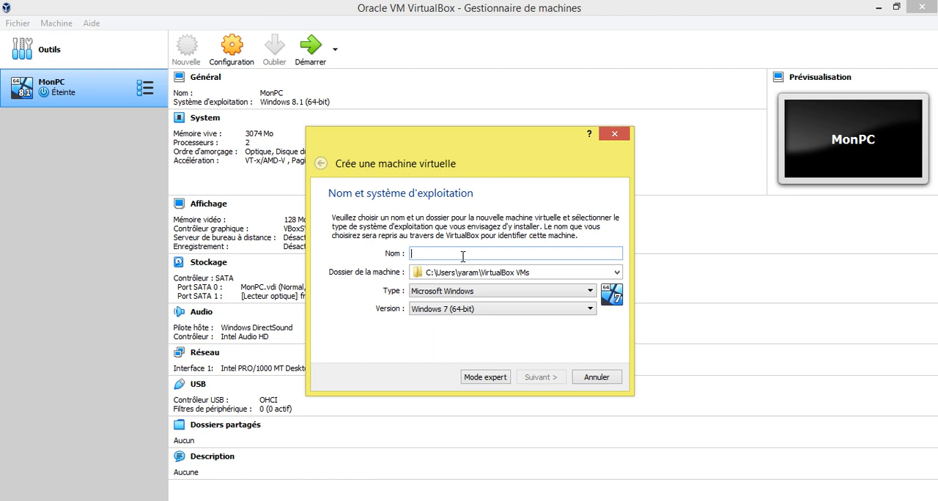
pyautogui.write('Bureau')
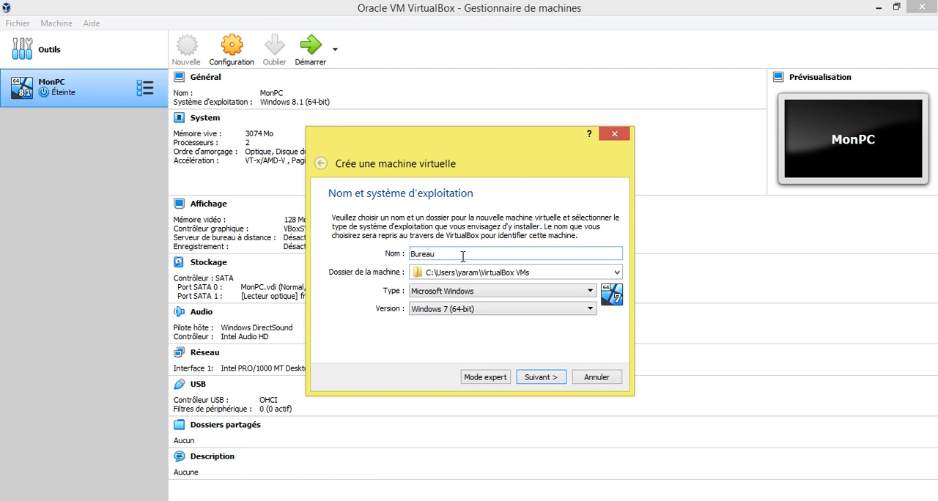
pyautogui.press('BackSpace')
pyautogui.press('BackSpace')
pyautogui.press('BackSpace')
pyautogui.press('BackSpace')
pyautogui.press('BackSpace')
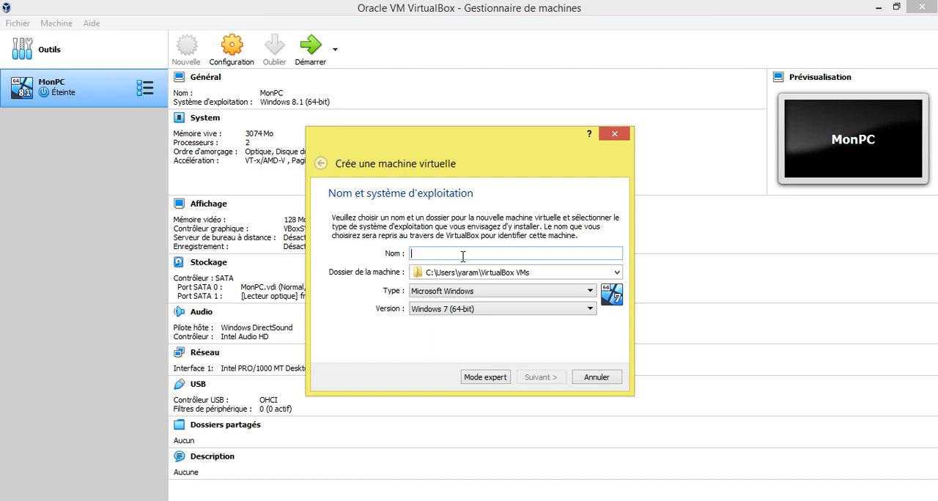
pyautogui.write('Codeurs221')
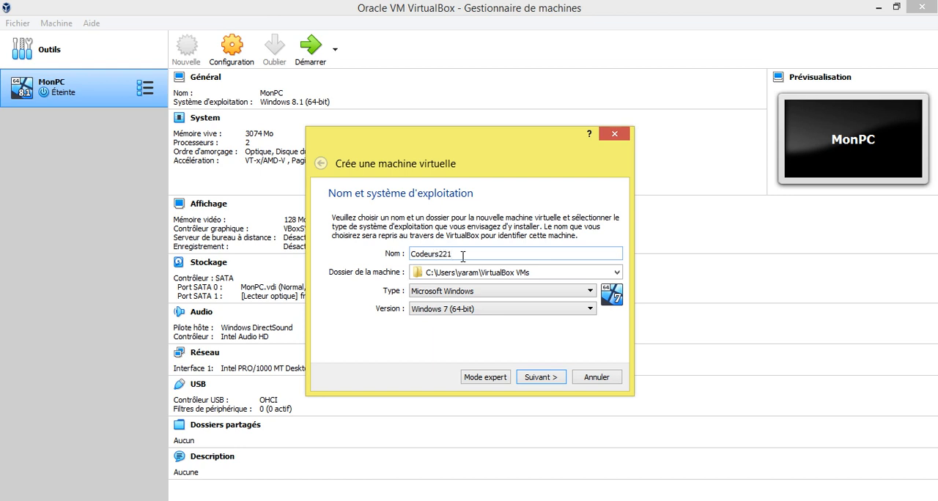
pyautogui.click(616, 274)
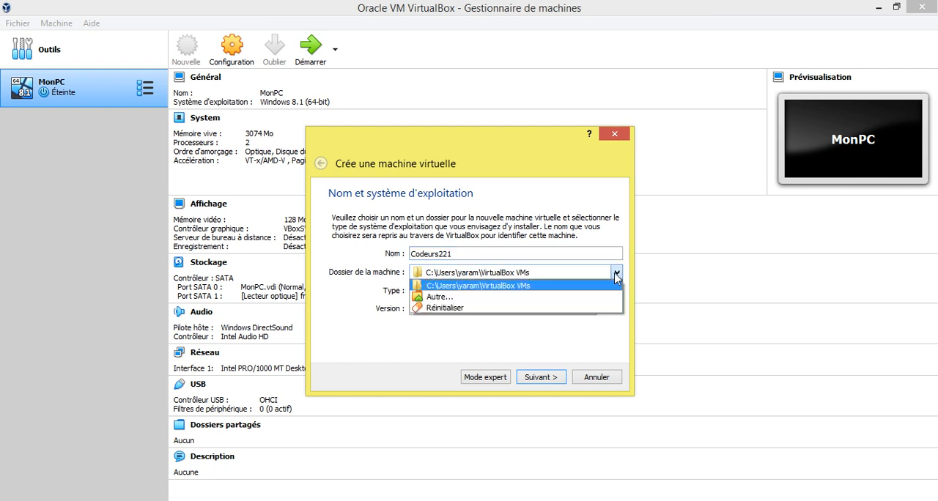
pyautogui.click(454, 297)
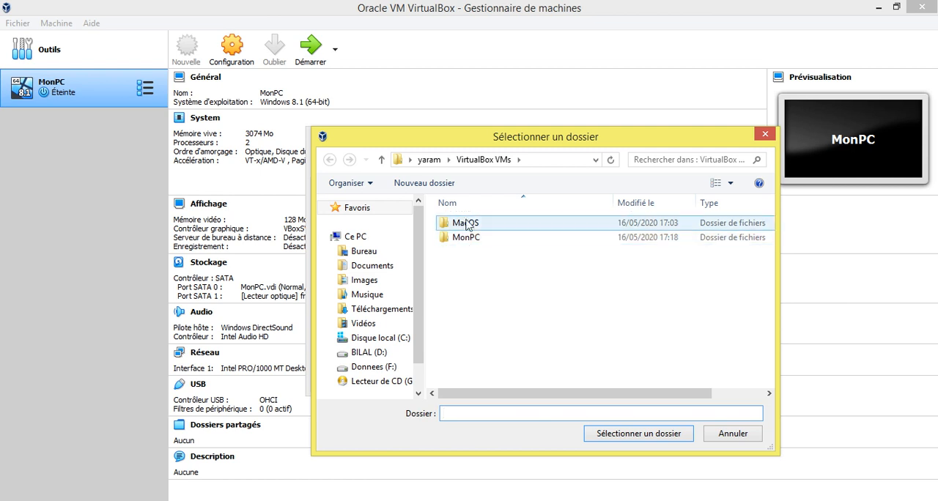
pyautogui.click(729, 434)
pyautogui.click(519, 274)
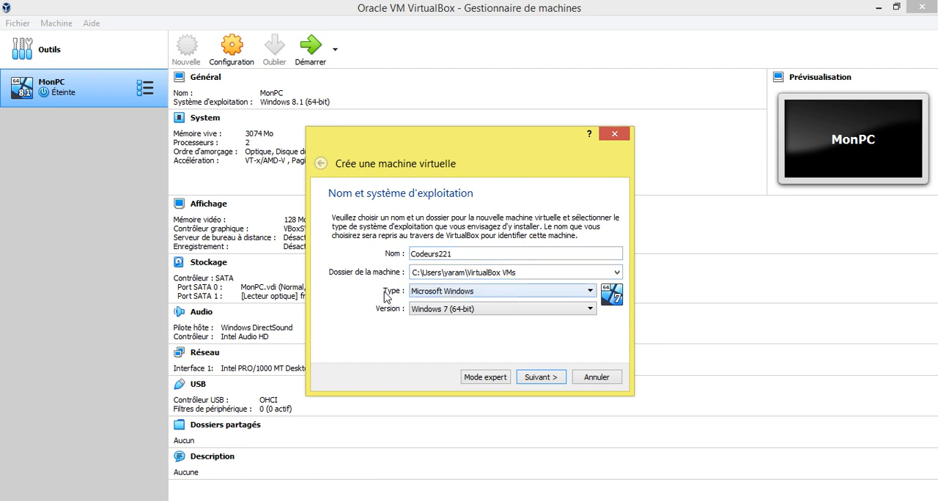
# Set the new machine's operating system type to Microsoft Windows and its version to Windows 8.1 (64-bit).
pyautogui.click(579, 292)
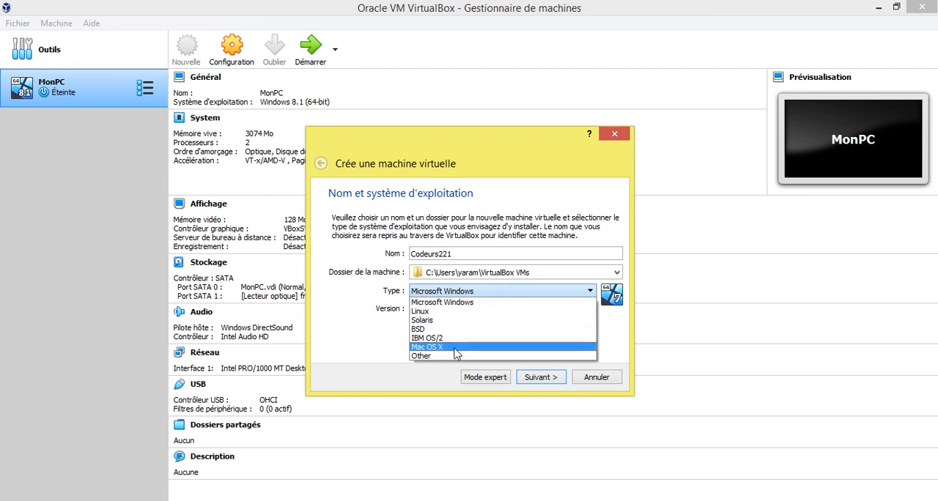
pyautogui.click(464, 303)
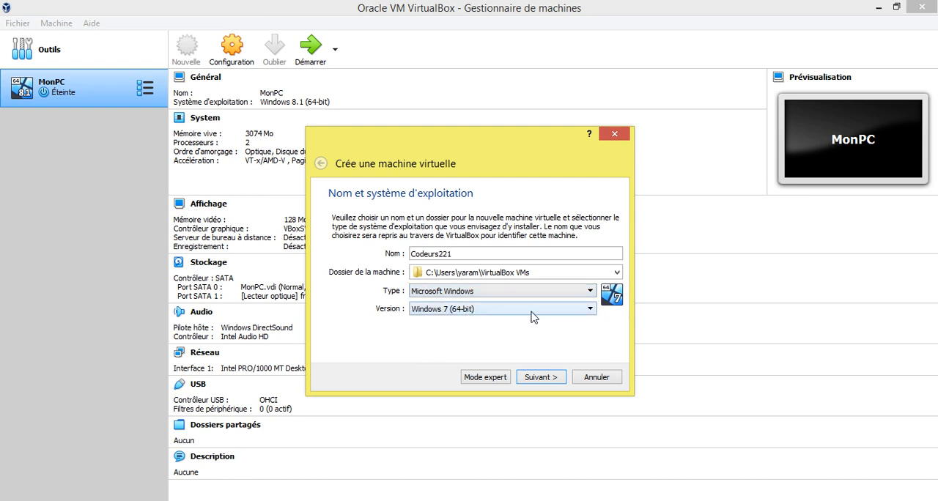
pyautogui.click(534, 313)
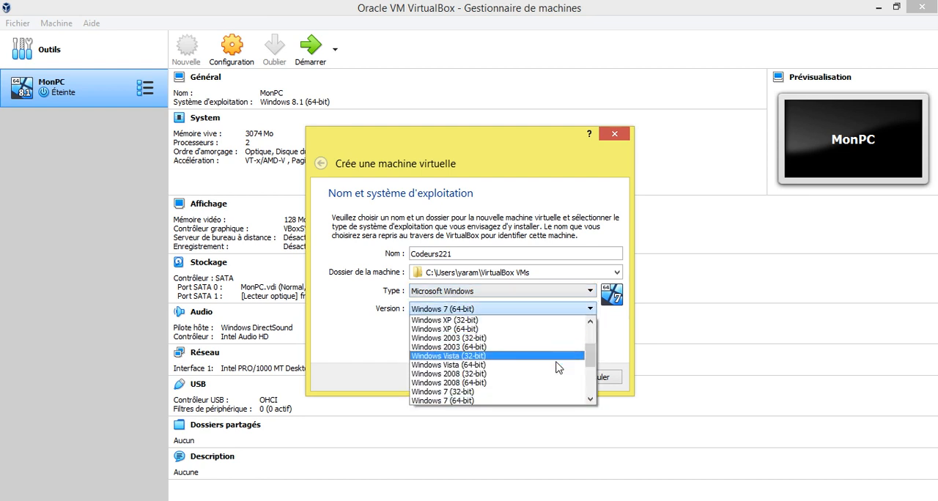
pyautogui.moveTo(589, 359); pyautogui.dragTo(594, 379)
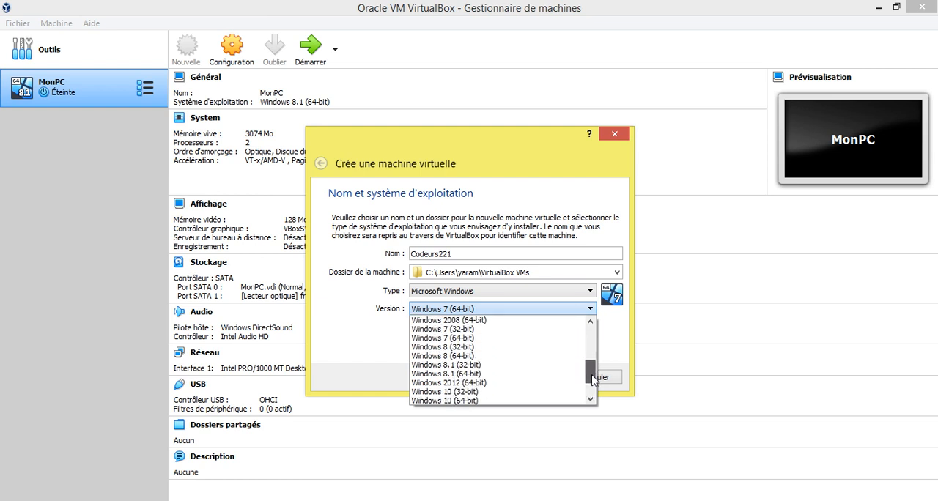
pyautogui.click(490, 376)
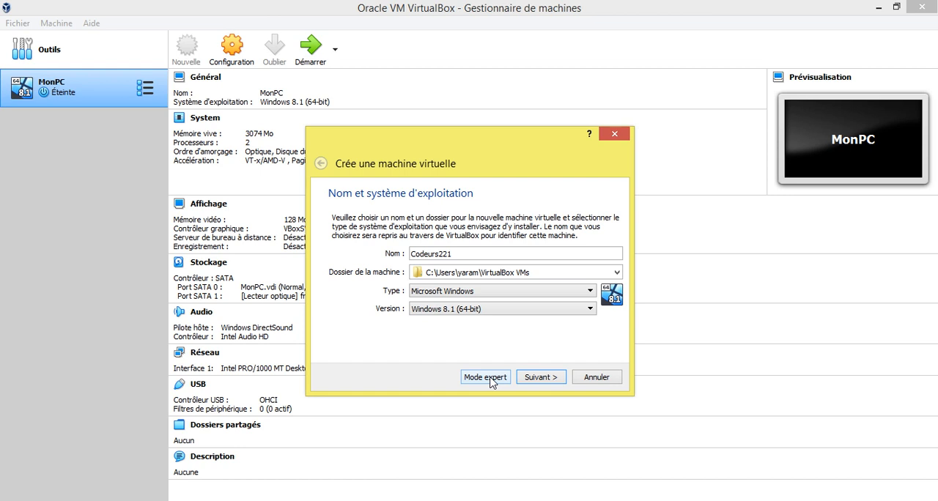
pyautogui.click(617, 272)
pyautogui.click(490, 301)
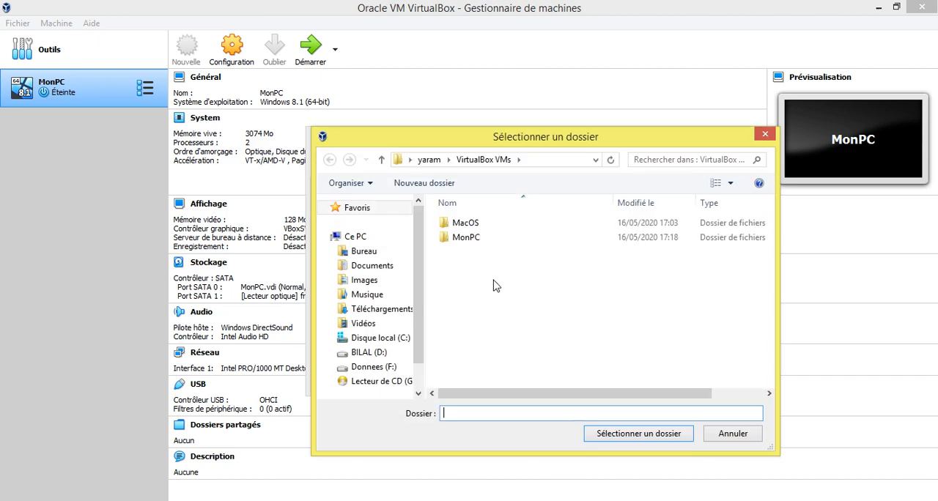
pyautogui.click(722, 438)
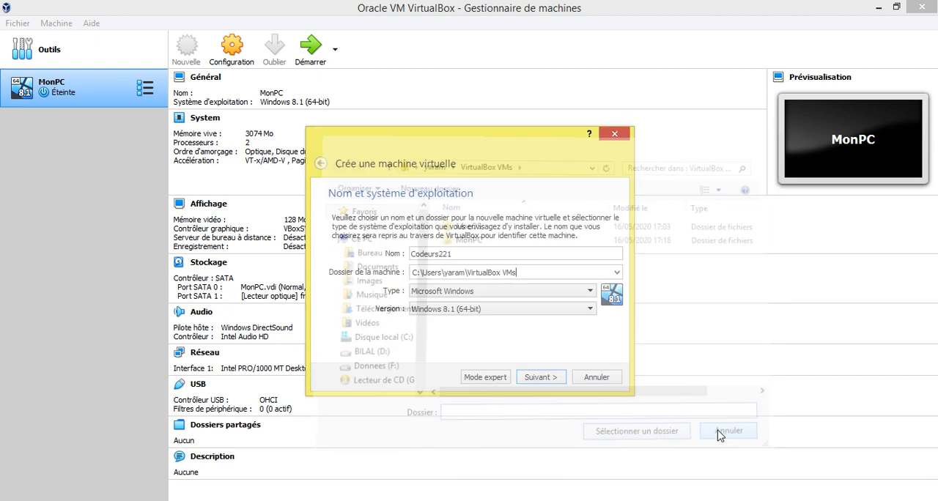
# Continue the machine creation and allocate 3056 MB of memory to the virtual machine.
pyautogui.click(537, 379)
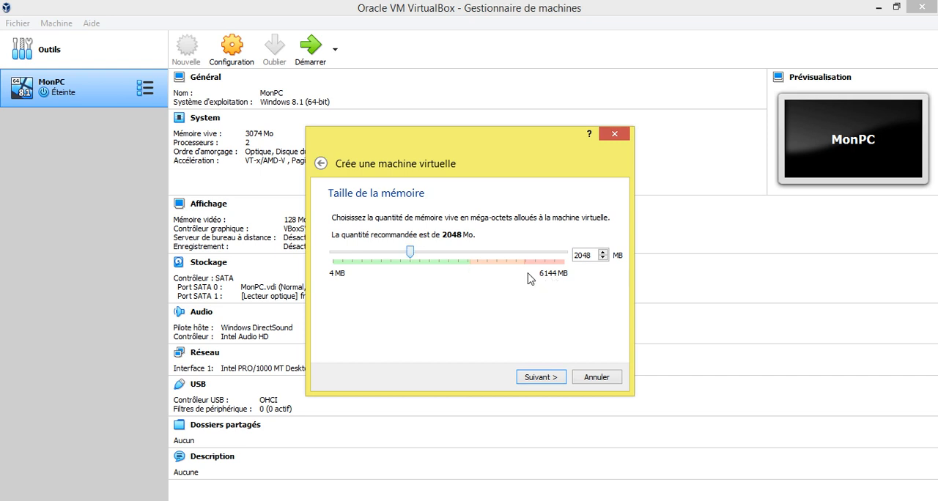
pyautogui.moveTo(411, 255); pyautogui.dragTo(450, 261)
pyautogui.click(540, 376)
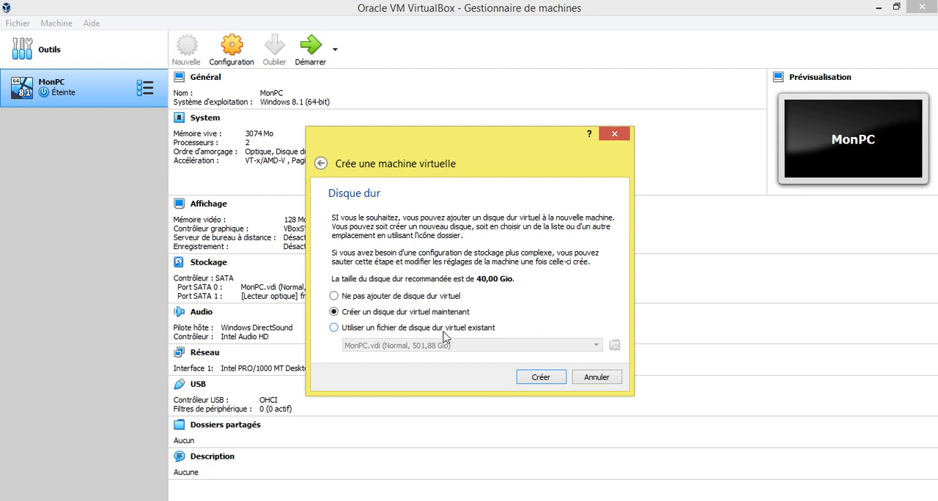
# Create a new dynamically allocated VDI virtual hard disk of 501,88 Gio for the Codeurs221 machine.
pyautogui.click(334, 328)
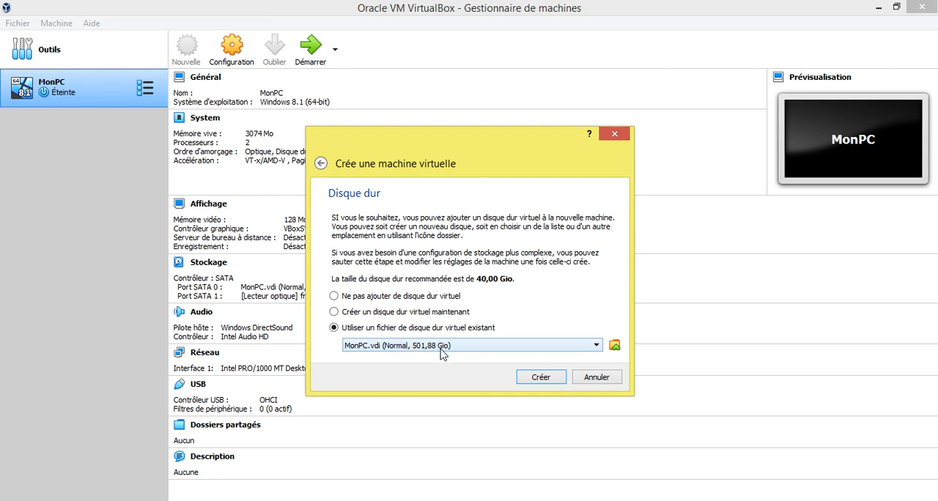
pyautogui.click(335, 312)
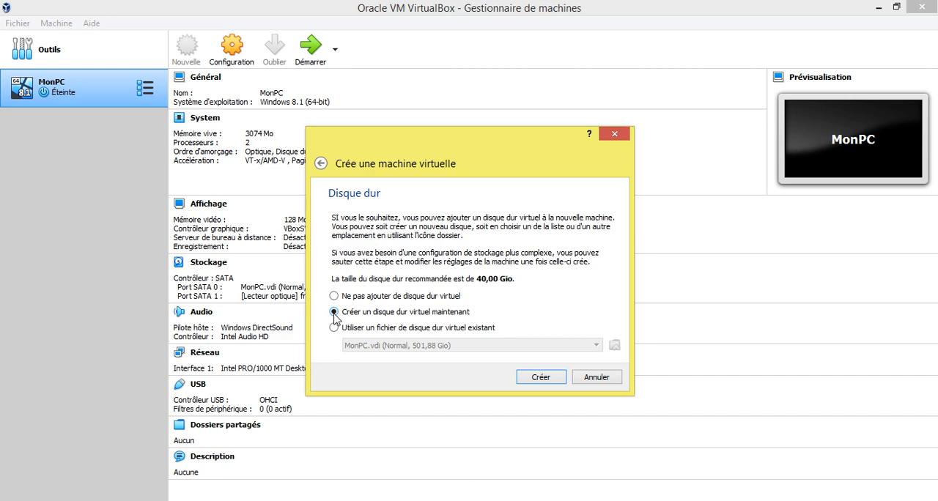
pyautogui.click(550, 378)
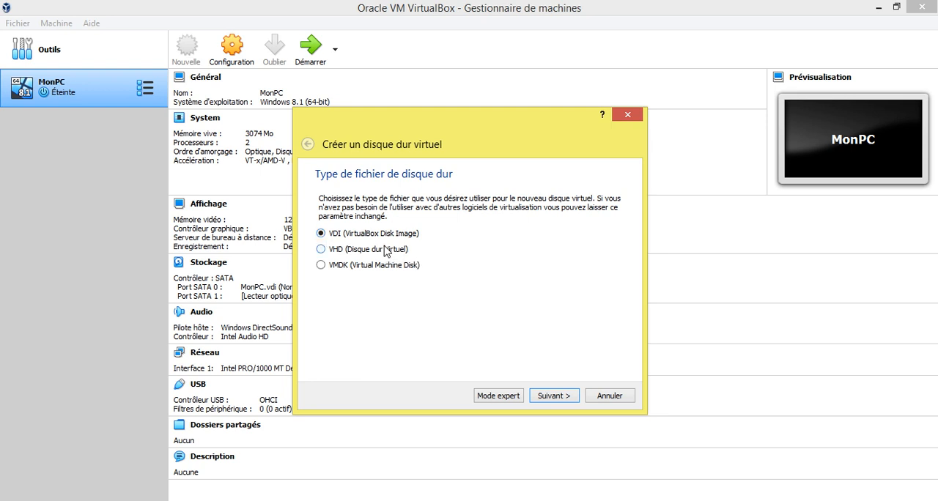
pyautogui.click(557, 396)
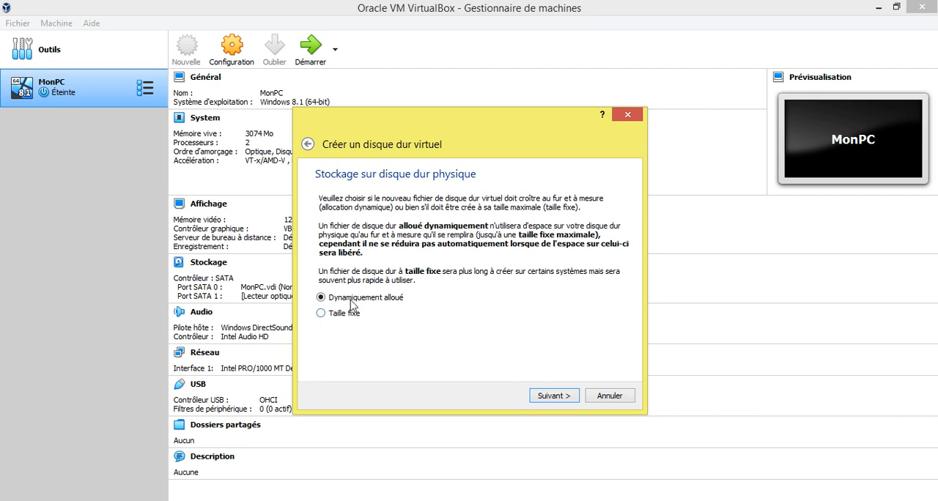
pyautogui.click(554, 395)
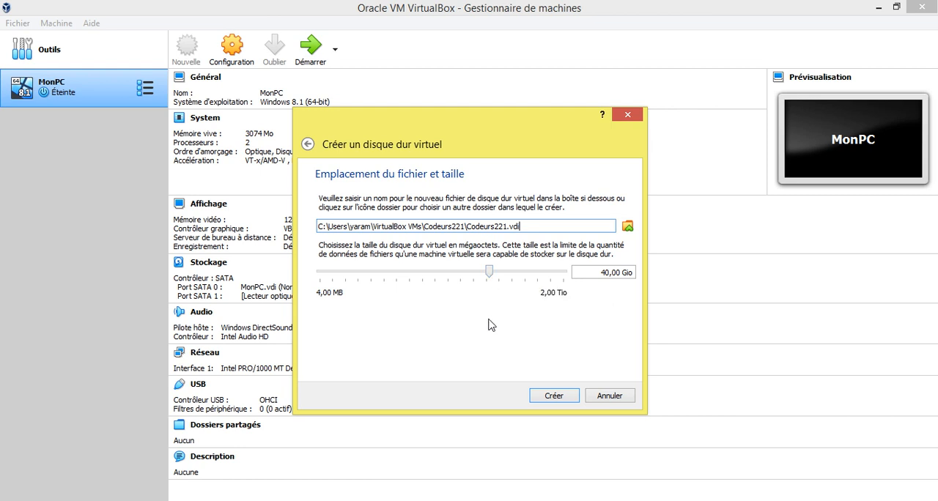
pyautogui.moveTo(491, 273)
pyautogui.moveTo(491, 272); pyautogui.dragTo(541, 278)
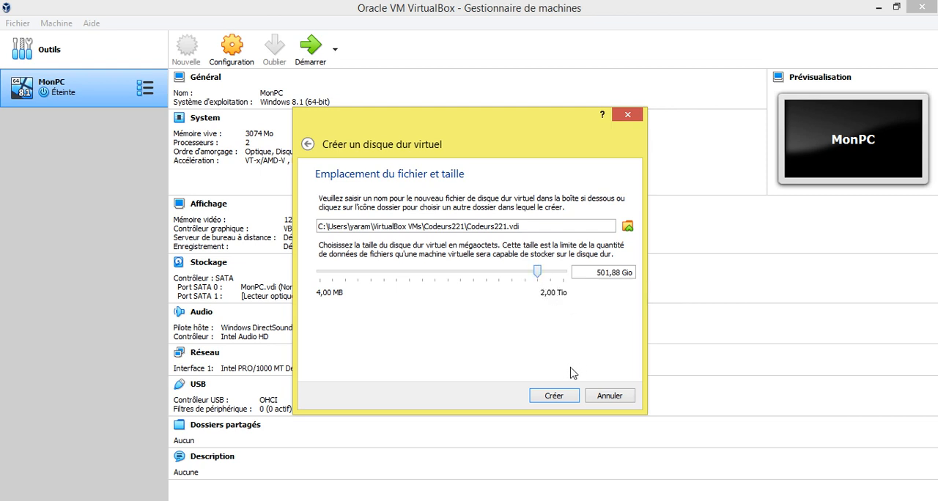
pyautogui.click(555, 396)
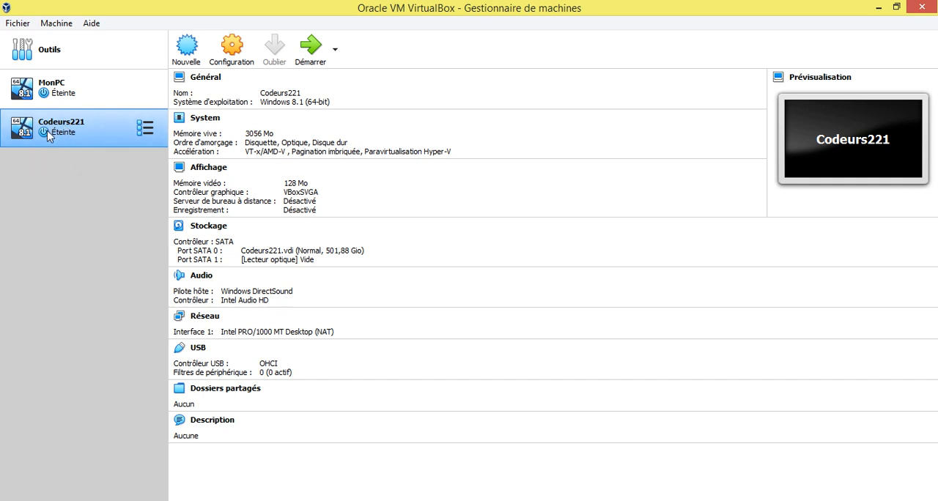
# In the Codeurs221 system settings, disable Disquette as a boot device and place it last in the boot order.
pyautogui.rightClick(49, 133)
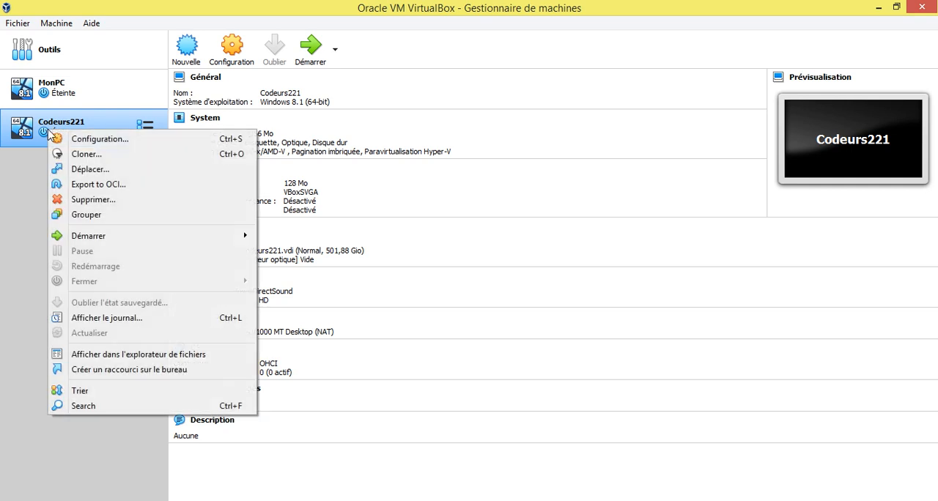
pyautogui.click(26, 173)
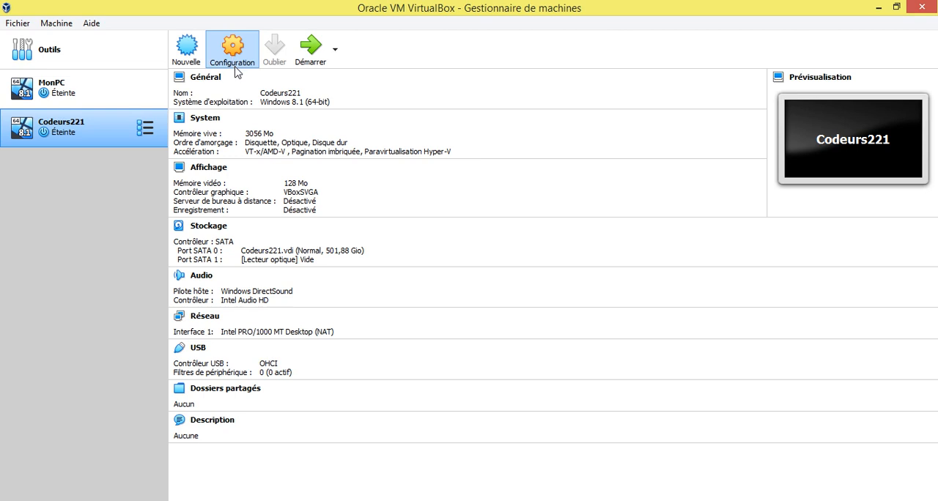
pyautogui.click(222, 72)
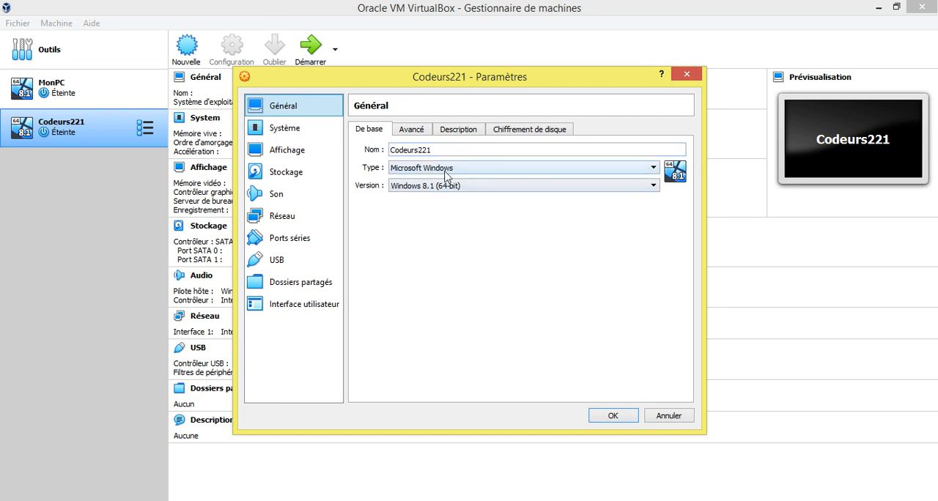
pyautogui.click(285, 136)
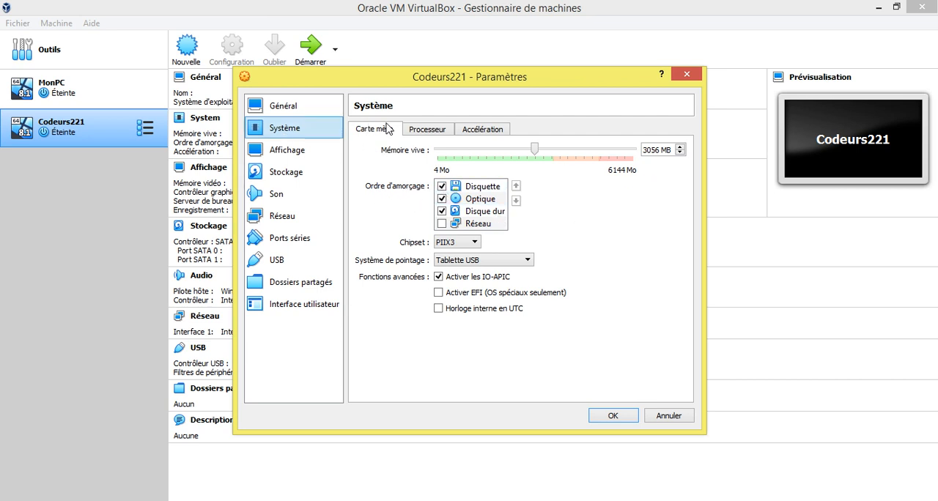
pyautogui.click(442, 187)
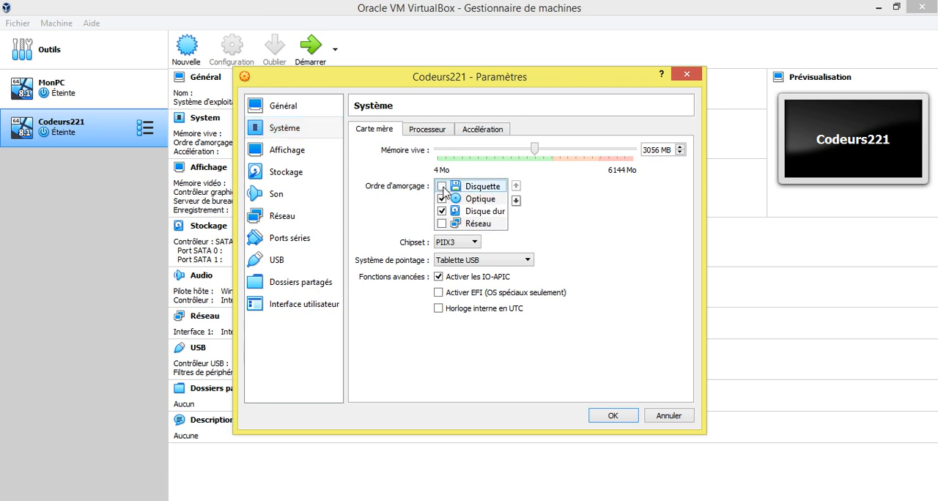
pyautogui.click(515, 200)
pyautogui.click(516, 200)
pyautogui.click(515, 200)
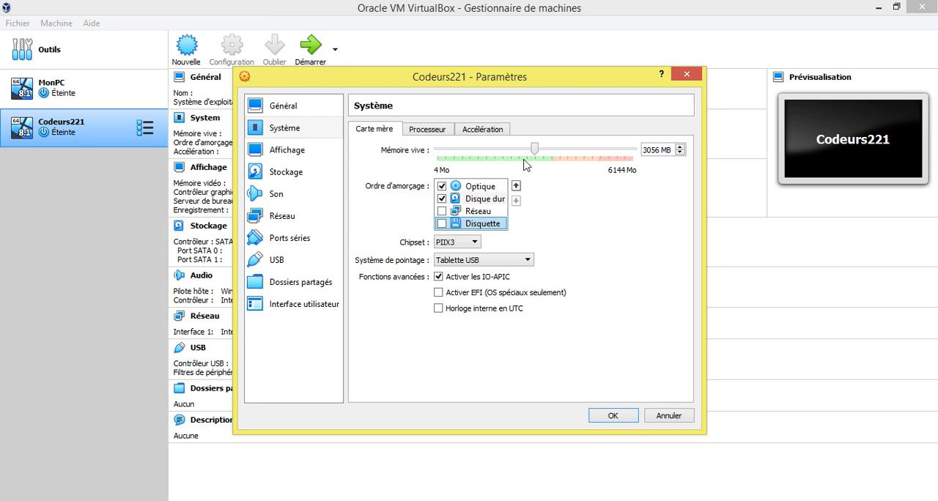
# Set the machine's number of processors to 2 and its video memory to the maximum of 128 MB.
pyautogui.click(421, 131)
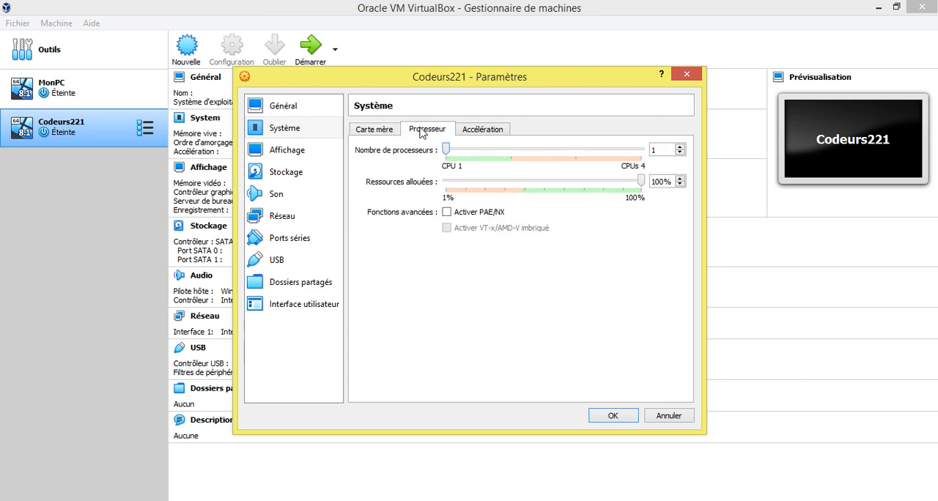
pyautogui.moveTo(449, 151); pyautogui.dragTo(512, 159)
pyautogui.click(275, 150)
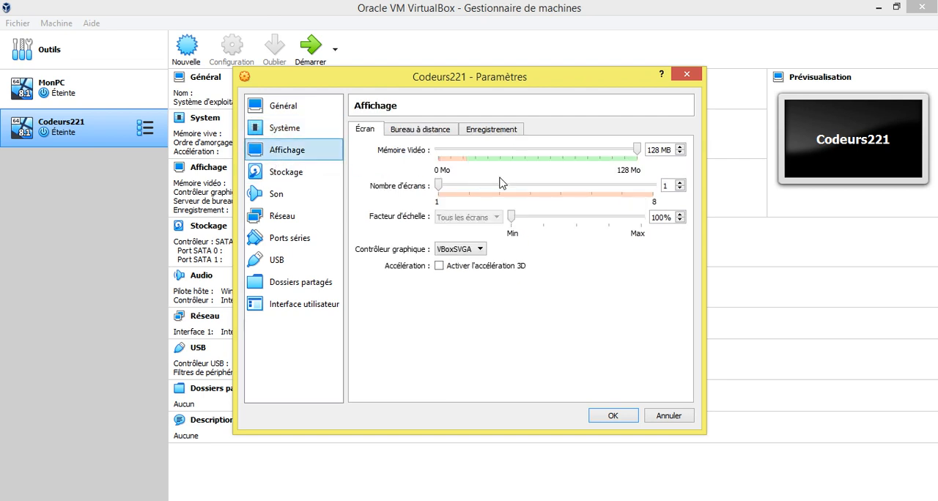
pyautogui.moveTo(635, 150)
pyautogui.mouseDown()
pyautogui.moveTo(447, 154)
pyautogui.moveTo(641, 156)
pyautogui.mouseUp()
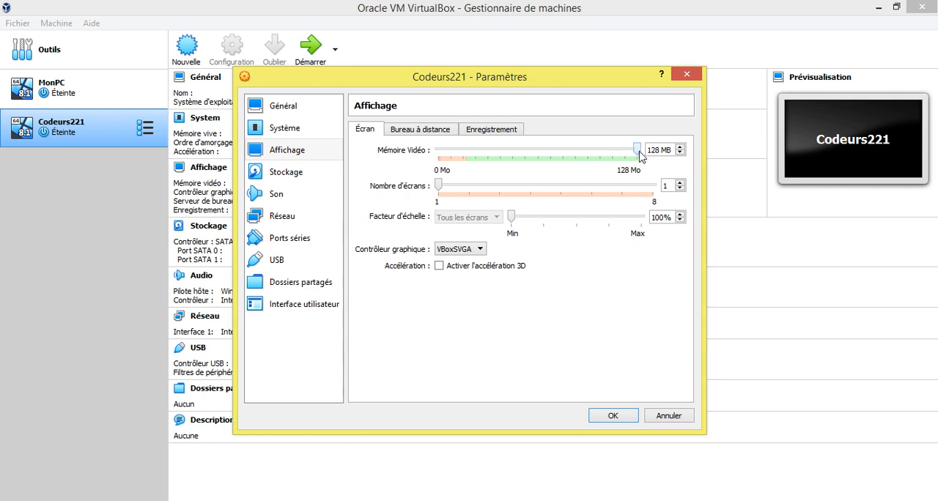
# Attach the fr_windows_8.1_x64_dvd ISO from Donnees (F:) to the empty optical drive in the storage settings and save the configuration.
pyautogui.click(280, 174)
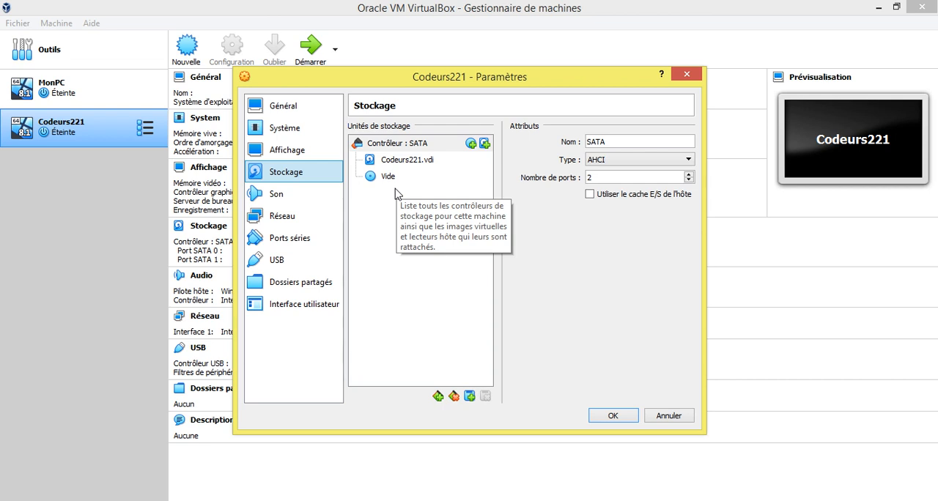
pyautogui.click(375, 177)
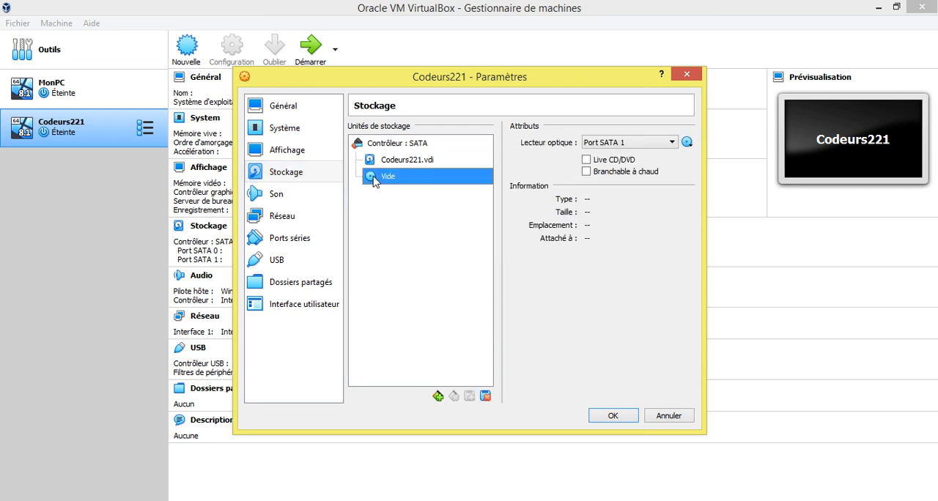
pyautogui.click(411, 164)
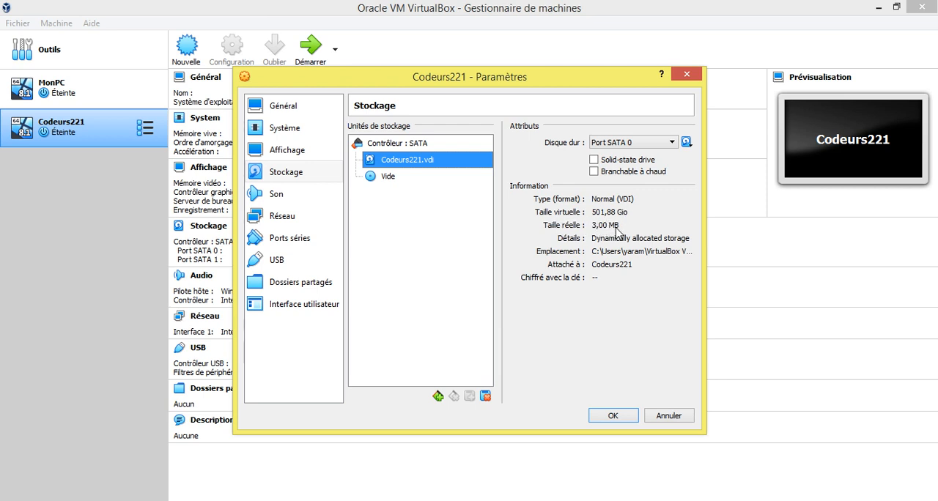
pyautogui.click(389, 182)
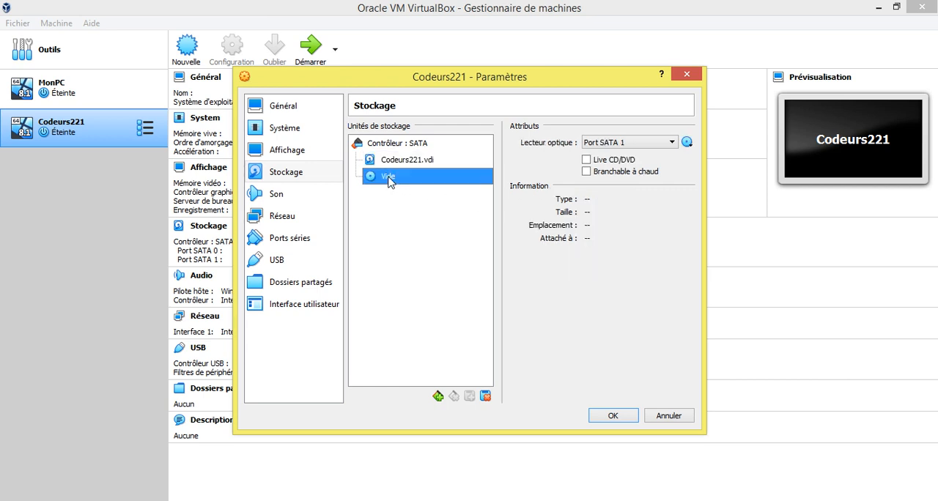
pyautogui.click(687, 143)
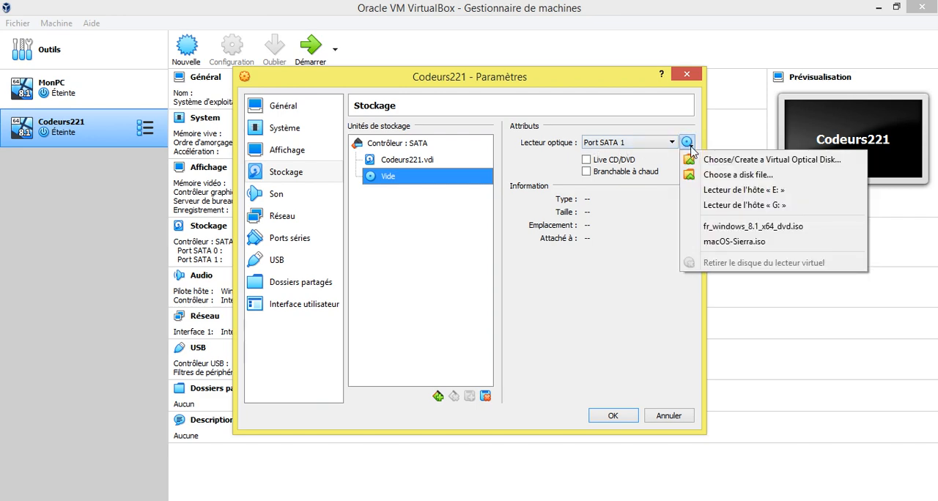
pyautogui.click(700, 176)
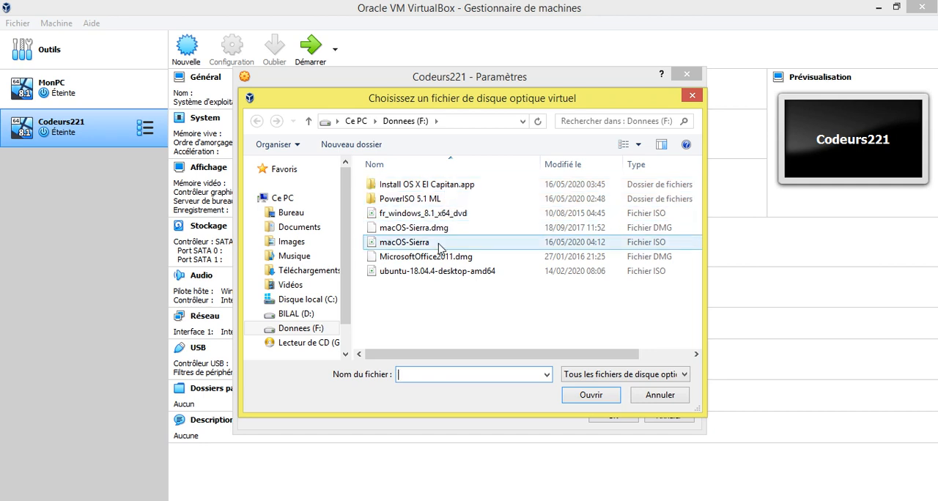
pyautogui.click(401, 217)
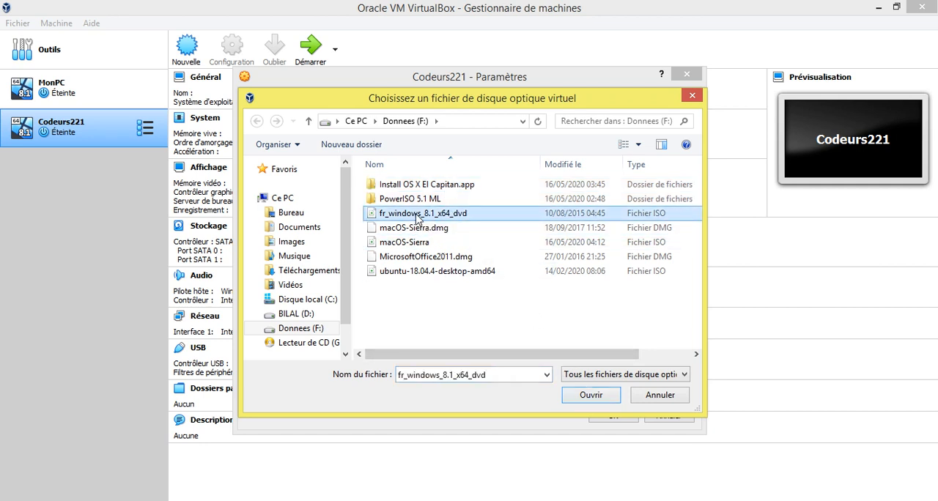
pyautogui.click(416, 217)
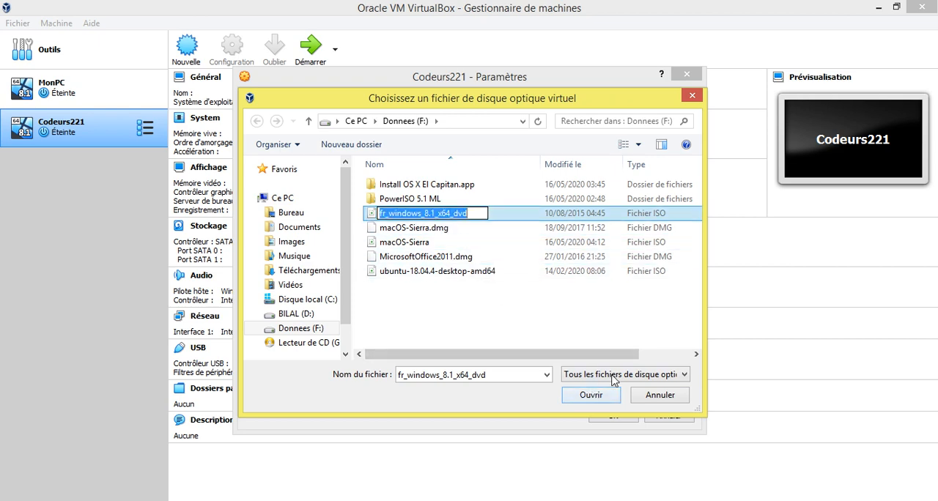
pyautogui.click(373, 215)
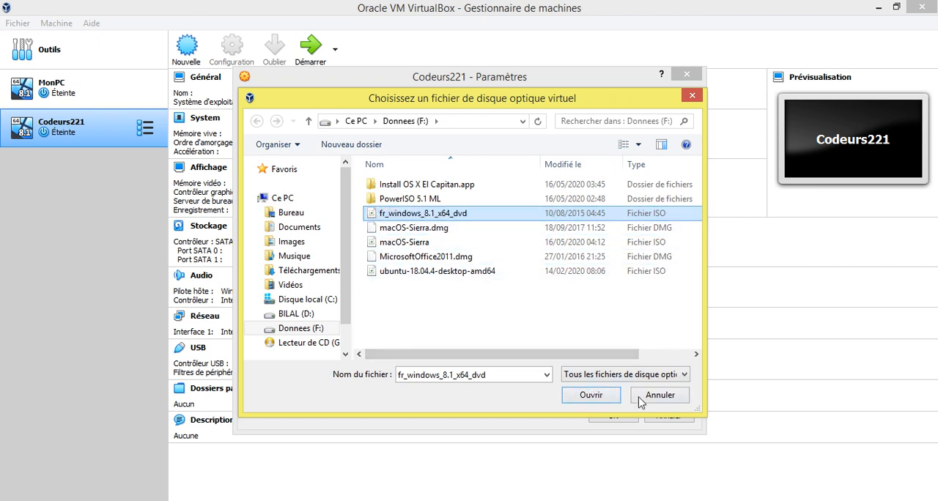
pyautogui.click(591, 395)
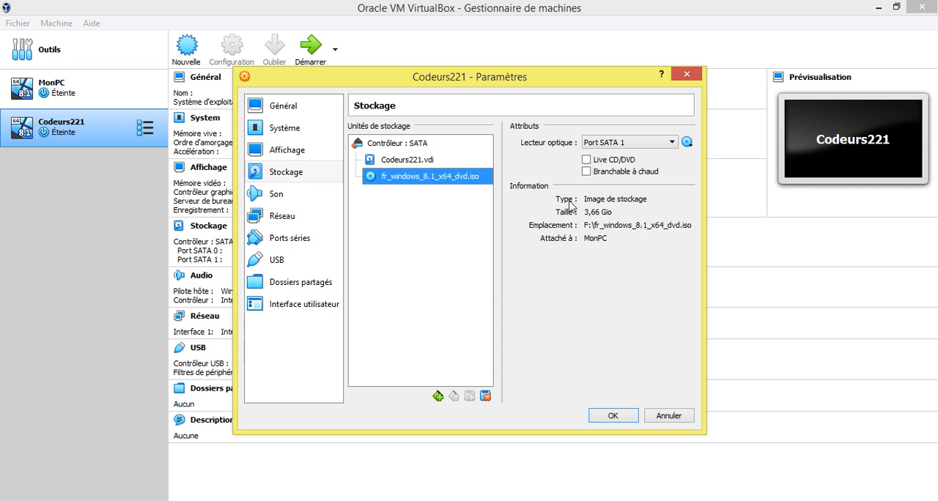
pyautogui.click(628, 417)
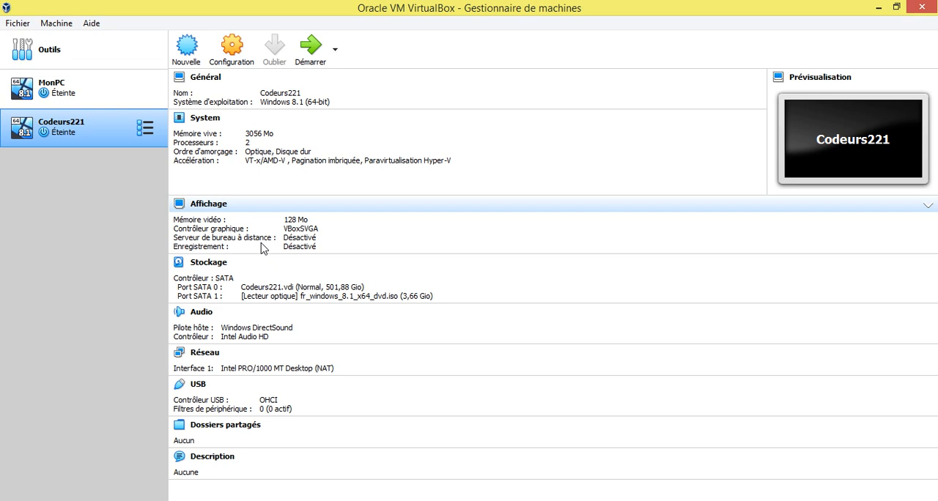
# Start the Codeurs221 machine with fr_windows_8.1_x64_dvd.iso as the startup disk and dismiss the keyboard capture notice.
pyautogui.click(302, 47)
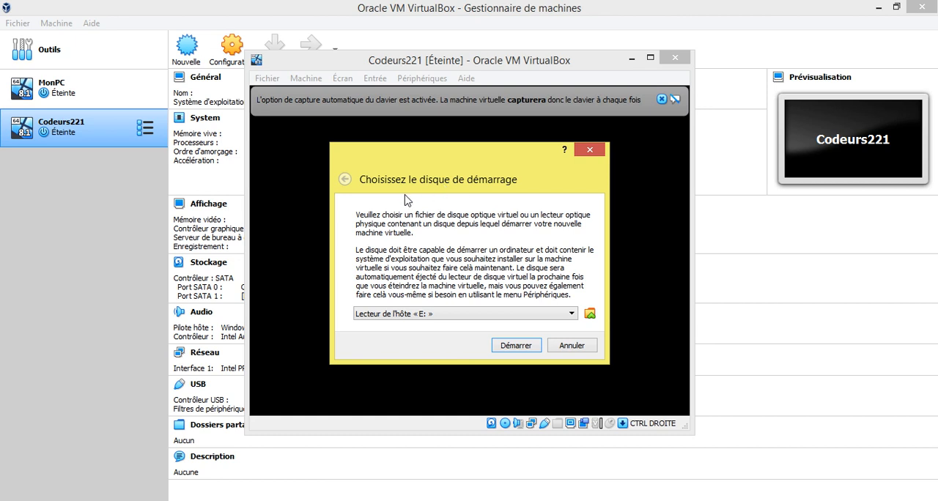
pyautogui.click(569, 315)
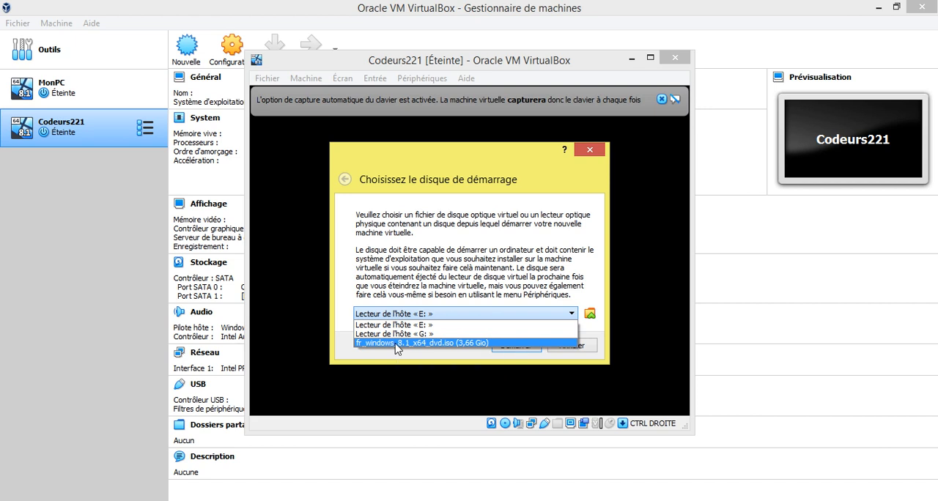
pyautogui.click(396, 343)
pyautogui.click(517, 345)
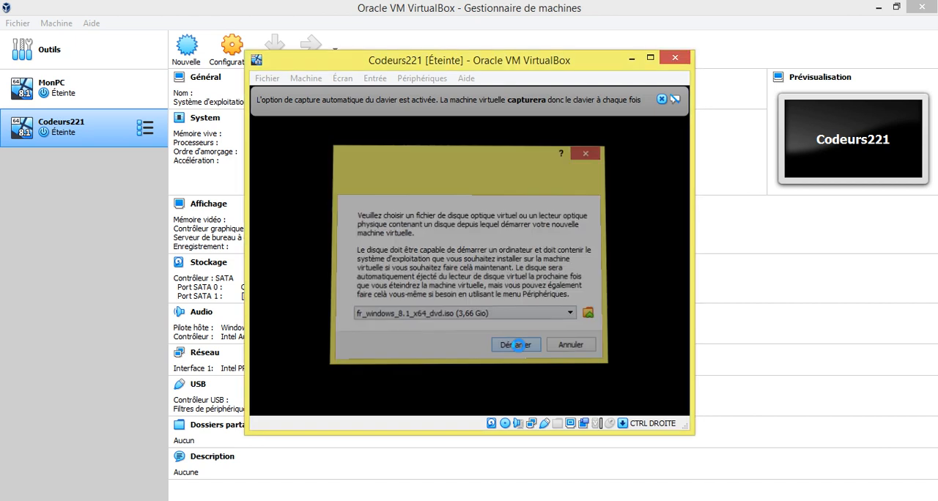
pyautogui.click(662, 98)
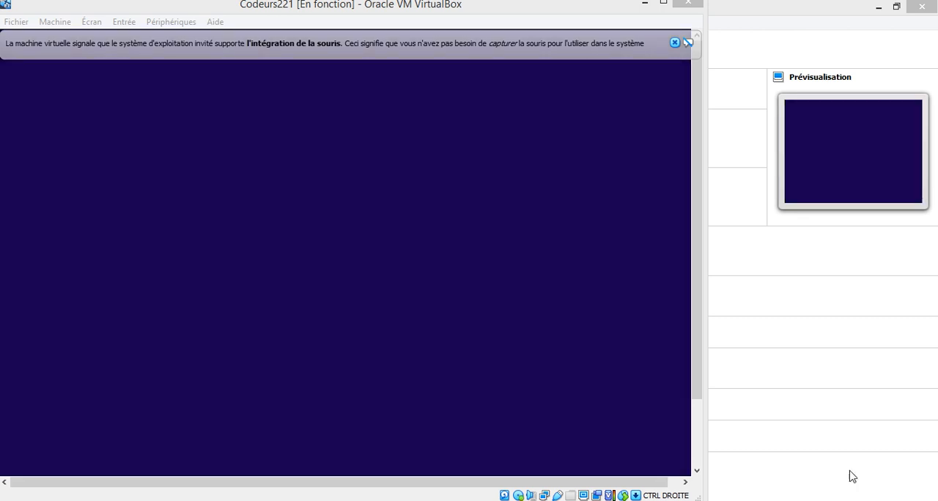
# Turn off Wi-Fi on the host computer and dismiss the machine's mouse integration notice.
pyautogui.click(881, 500)
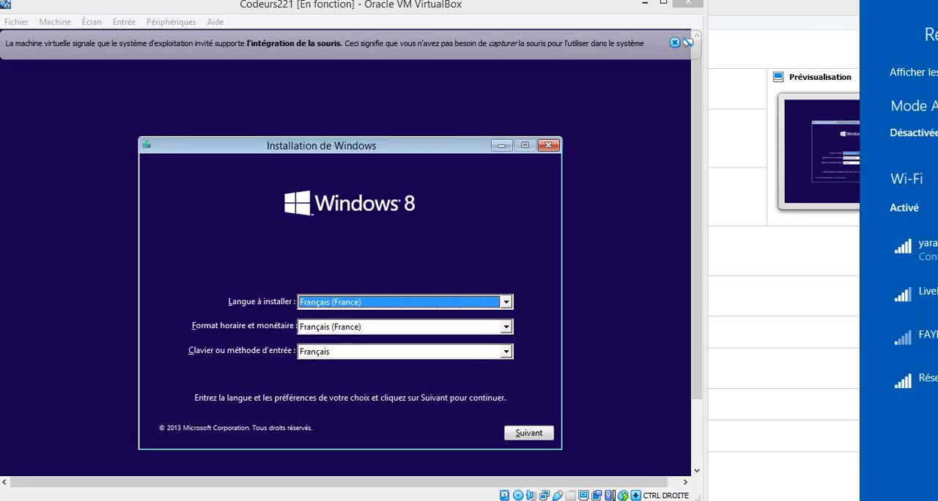
pyautogui.click(882, 500)
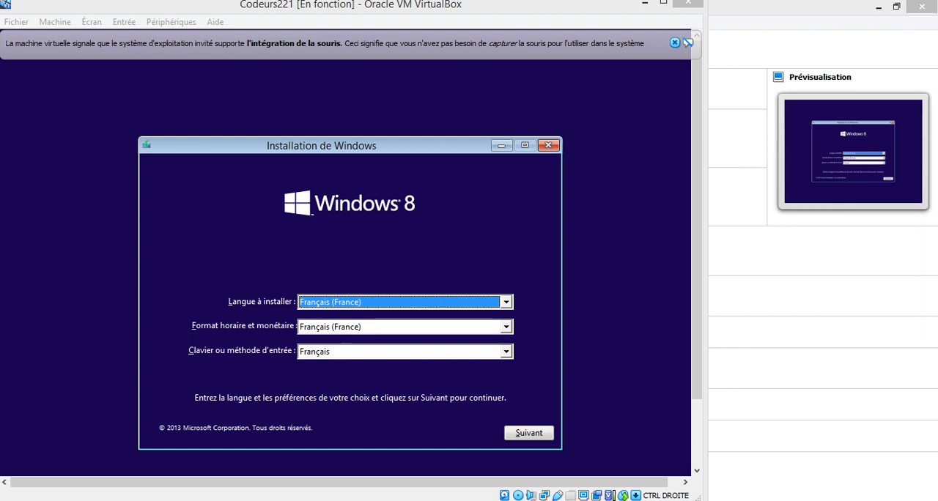
pyautogui.click(881, 500)
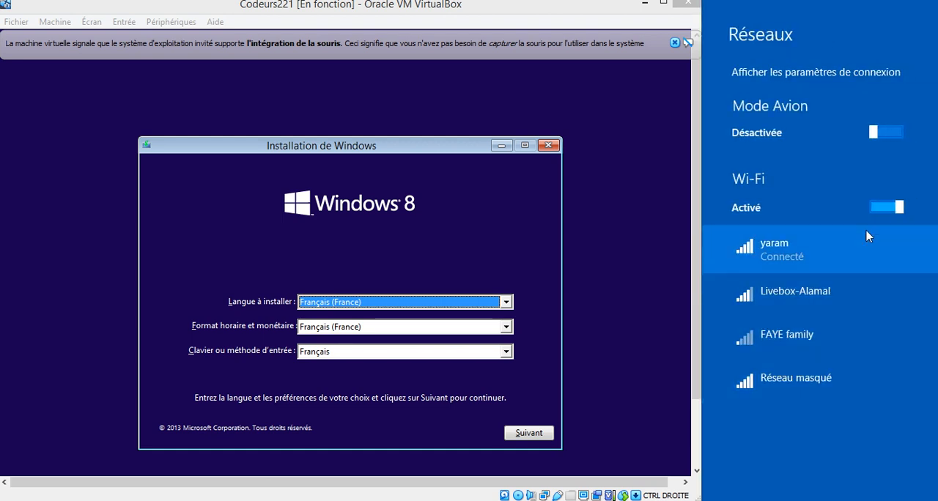
pyautogui.click(885, 208)
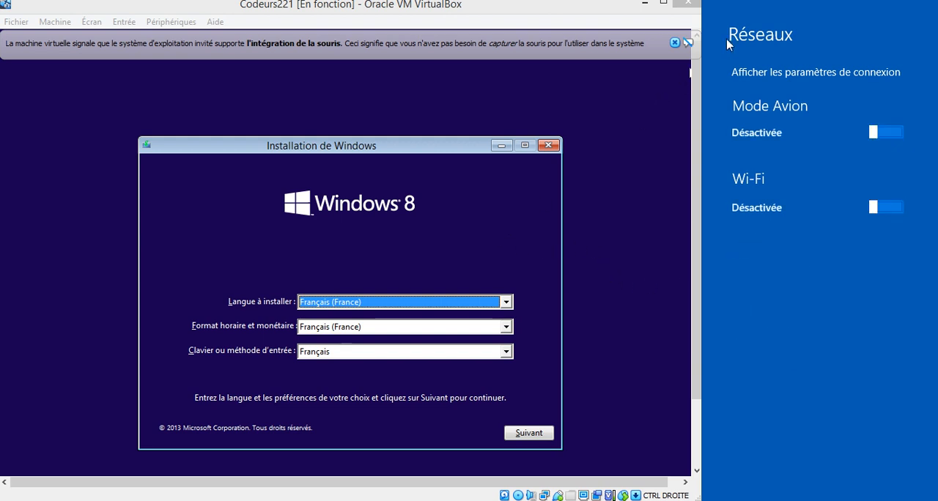
pyautogui.click(674, 42)
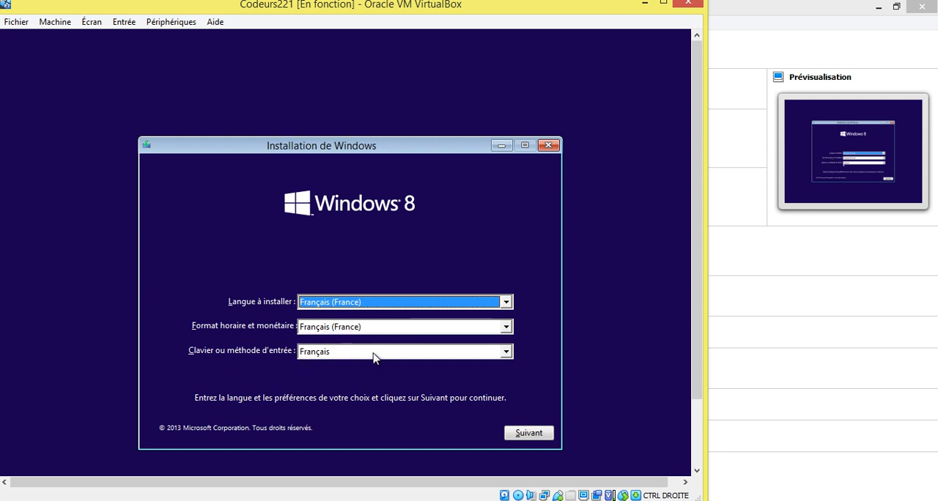
# Accept Français (France) as language and format with the Français keyboard, and launch the Windows installation.
pyautogui.click(530, 433)
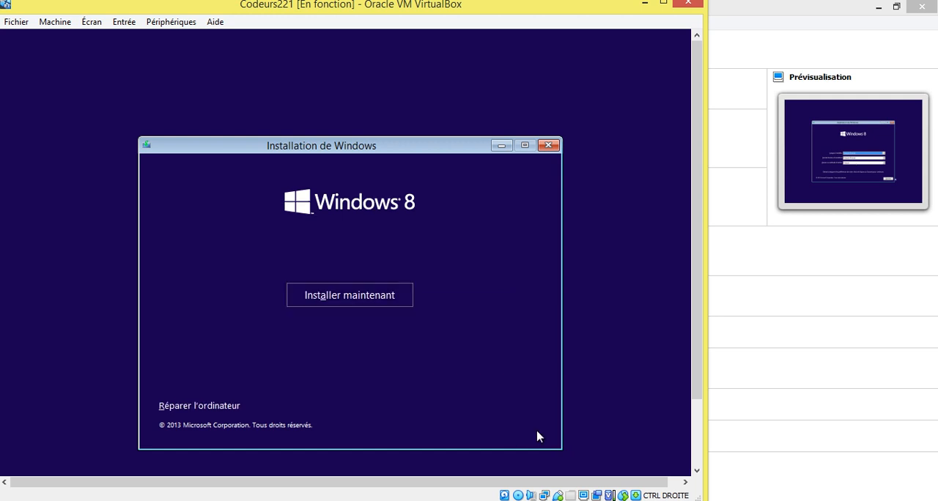
pyautogui.click(352, 305)
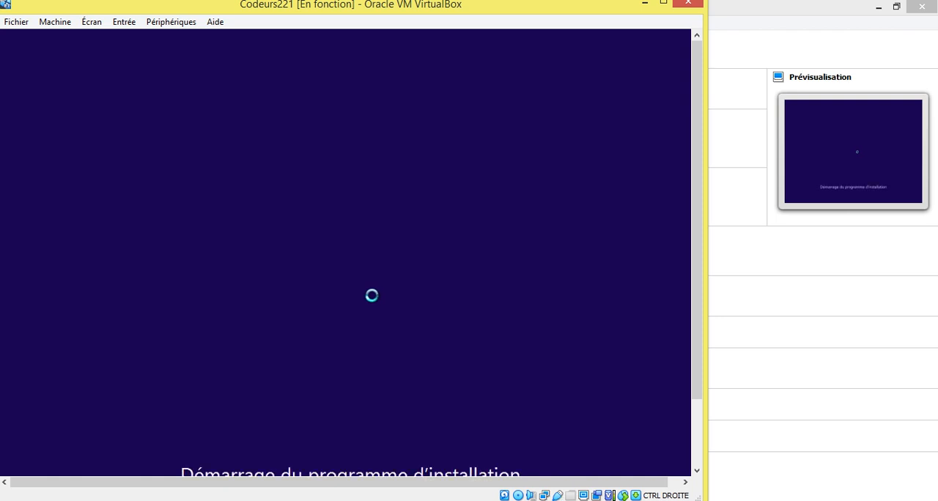
pyautogui.moveTo(696, 334); pyautogui.dragTo(699, 380)
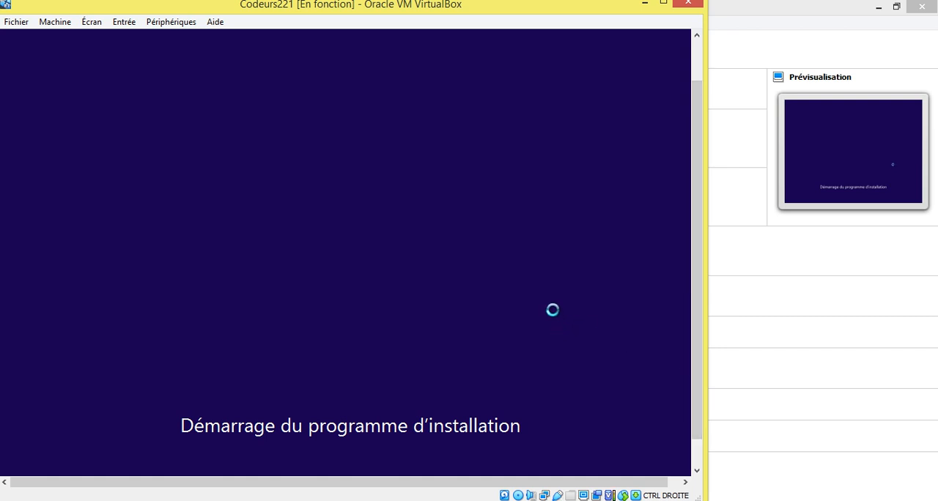
pyautogui.moveTo(524, 500)
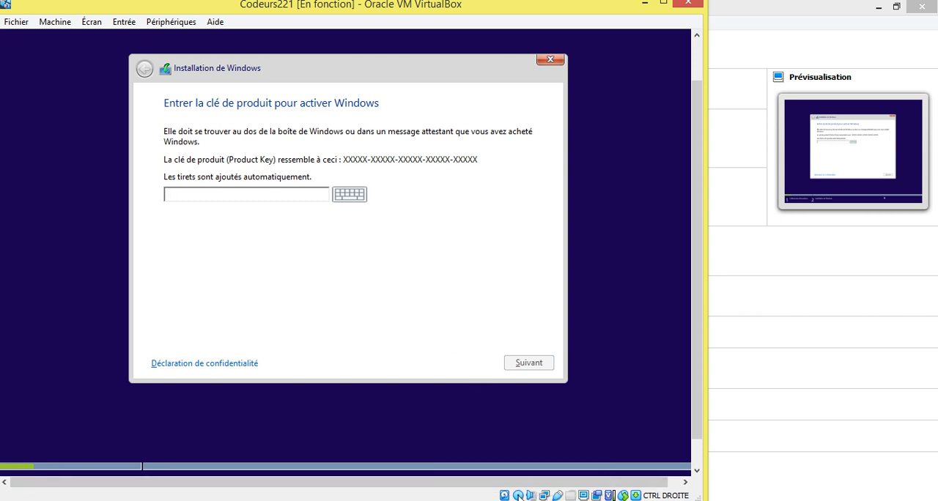
pyautogui.click(523, 499)
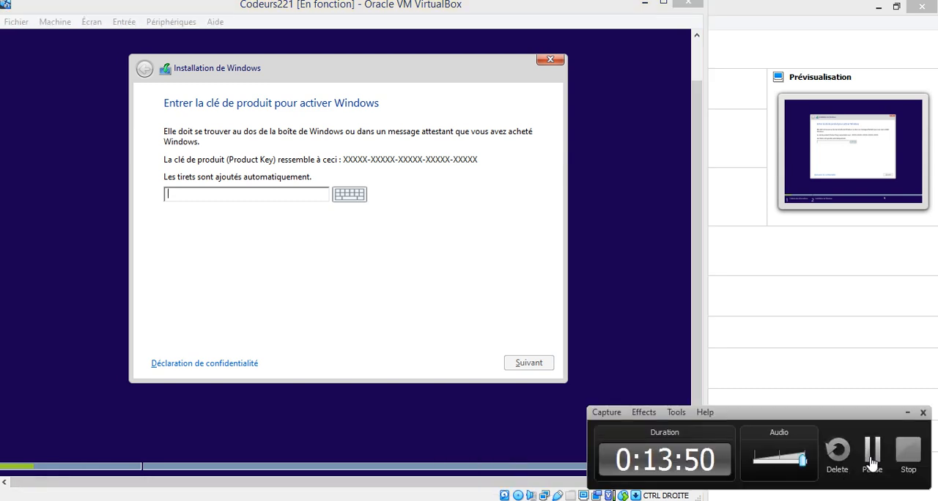
pyautogui.click(872, 460)
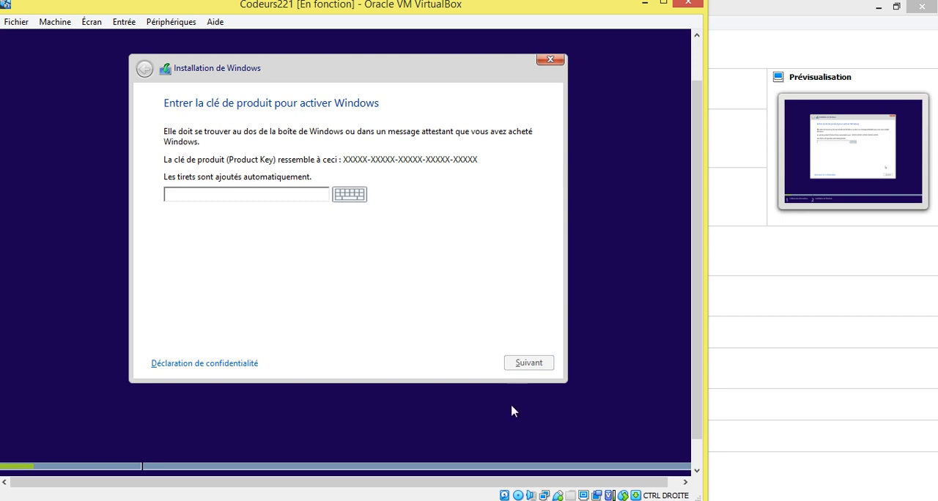
pyautogui.moveTo(524, 500)
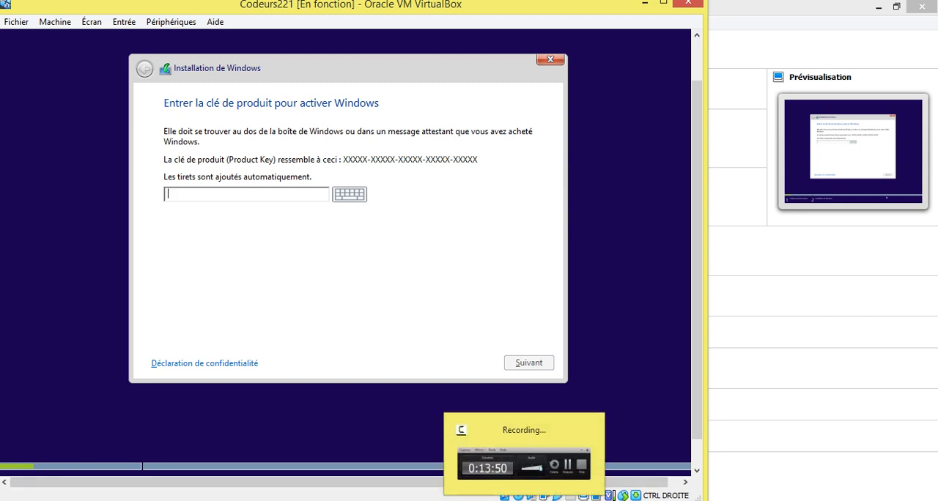
pyautogui.click(521, 500)
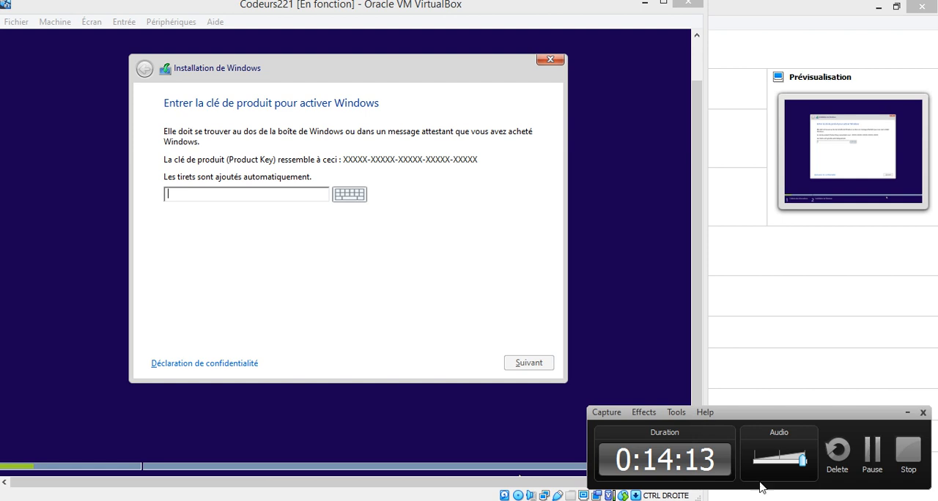
pyautogui.click(876, 463)
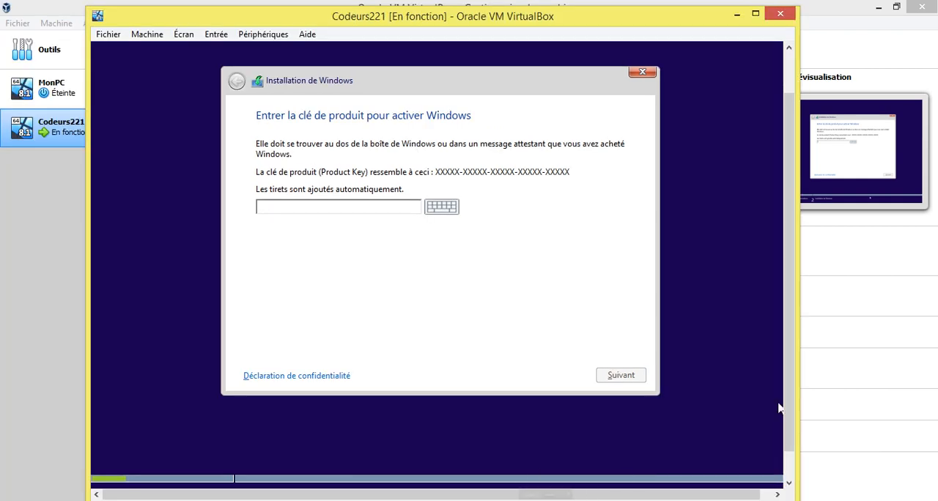
# Enter the Windows product key in the activation field and continue to the licence terms.
pyautogui.click(335, 209)
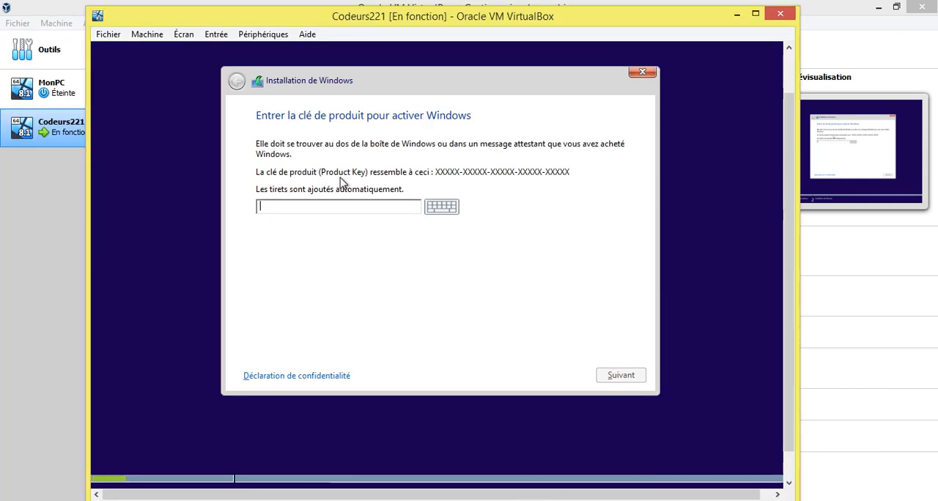
pyautogui.write('XHQ8N')
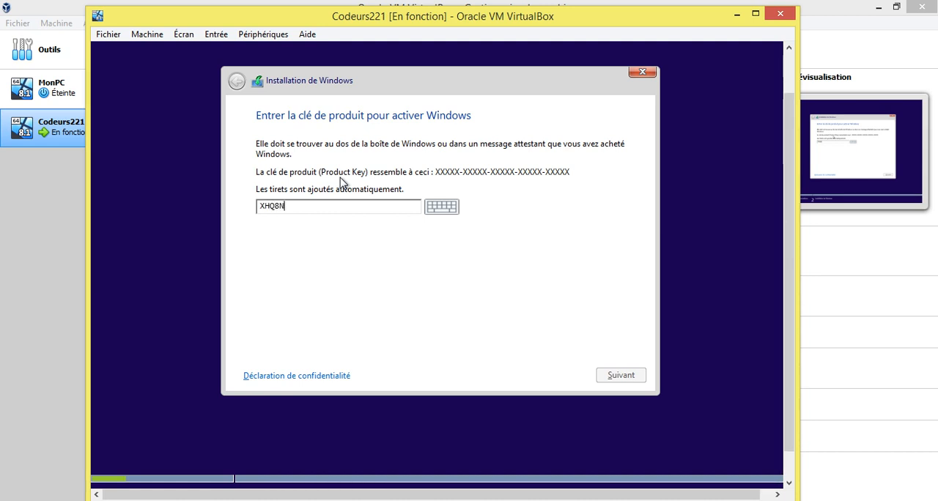
pyautogui.write('-C3')
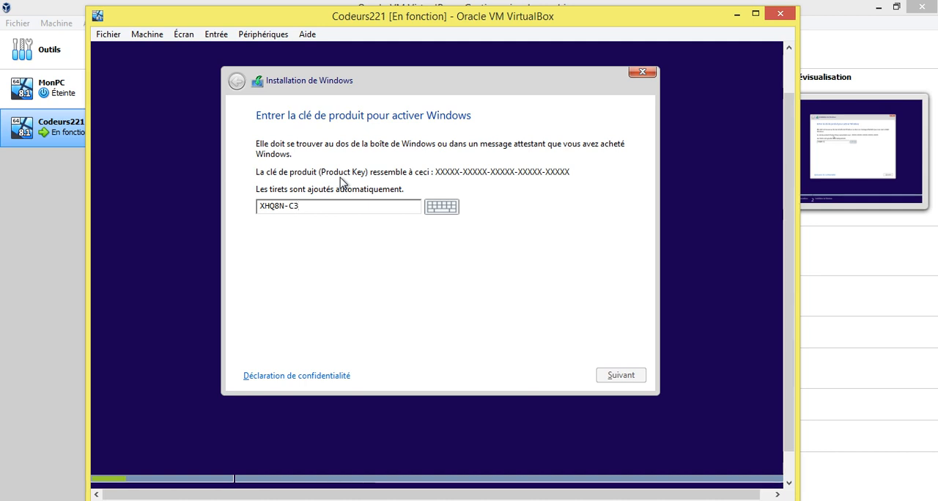
pyautogui.write('MCJ-RQ')
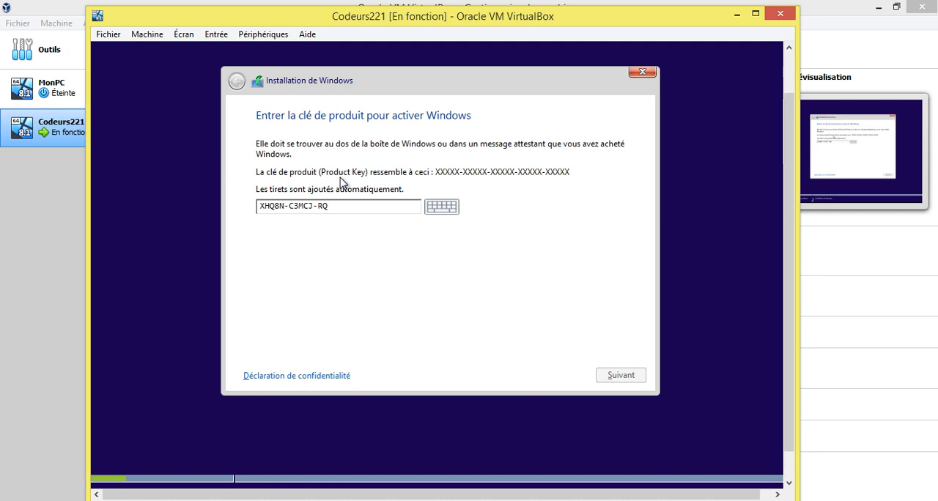
pyautogui.write('XB6-WCHYG')
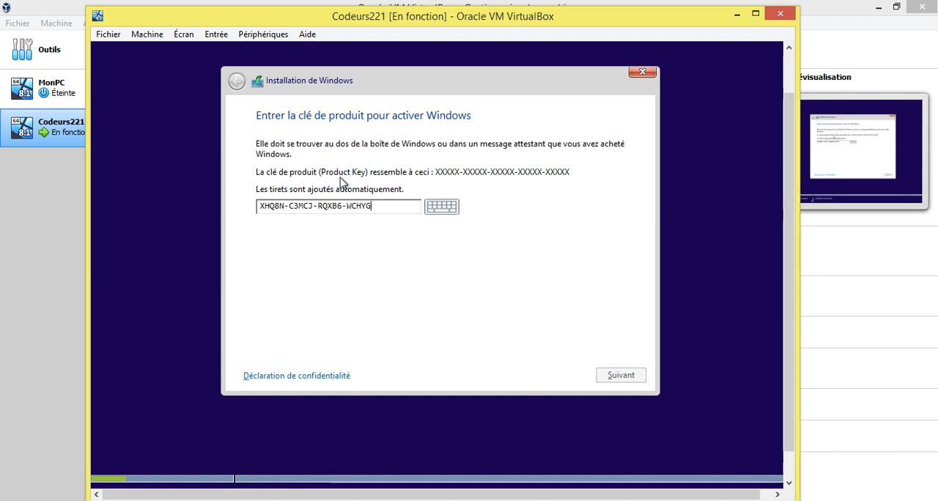
pyautogui.write('C9WKB')
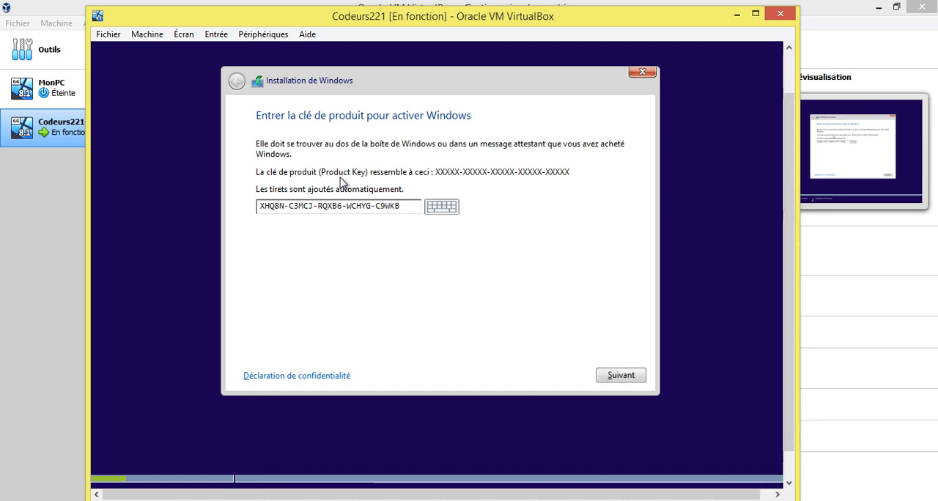
pyautogui.click(634, 376)
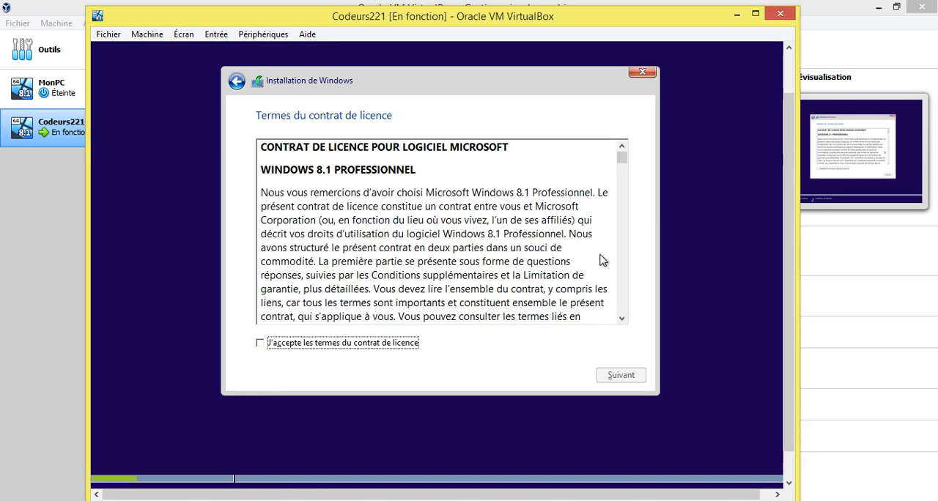
# Accept the Windows 8.1 licence terms and choose the Personnalisé installation type.
pyautogui.click(383, 343)
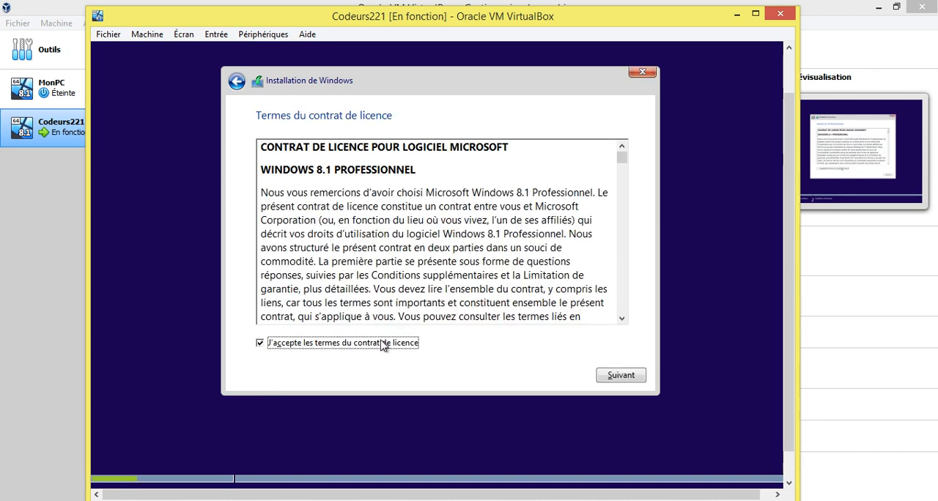
pyautogui.click(620, 376)
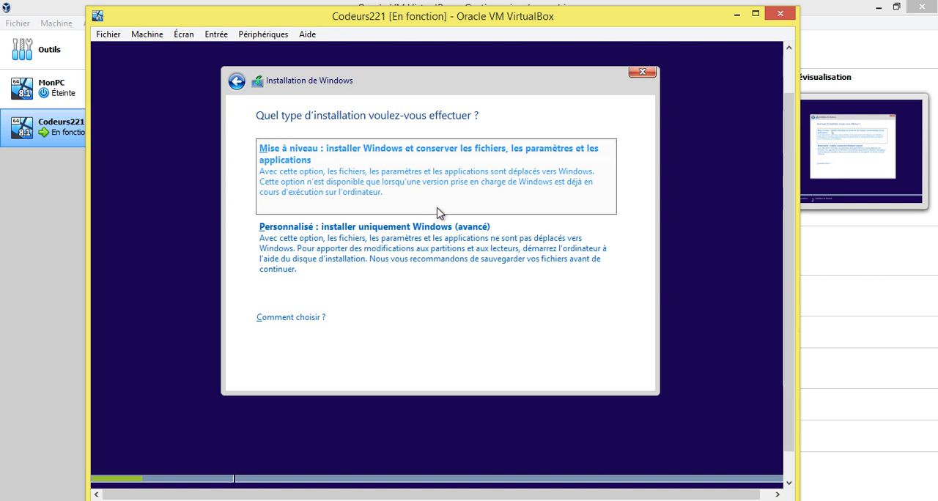
pyautogui.click(354, 249)
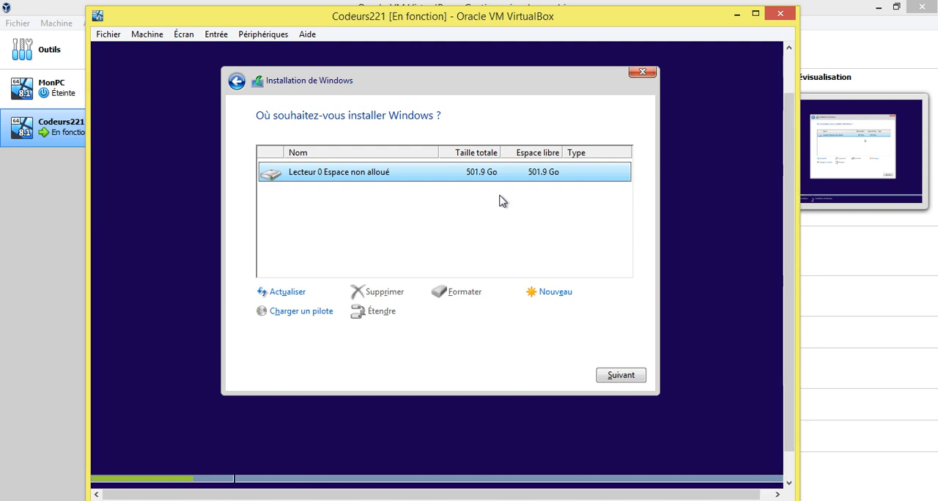
# Create a primary partition of about 306 GB from the unallocated space on Lecteur 0, accepting the extra system partition.
pyautogui.moveTo(351, 16); pyautogui.dragTo(378, 12)
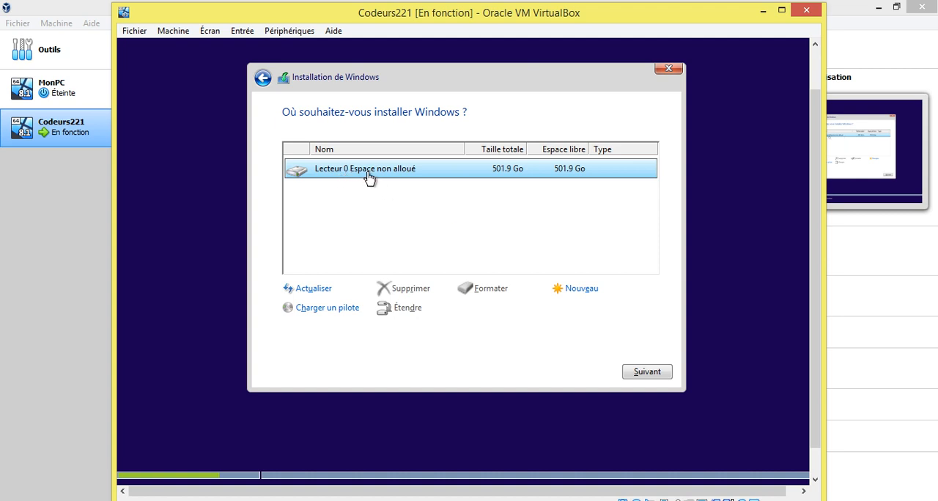
pyautogui.click(576, 292)
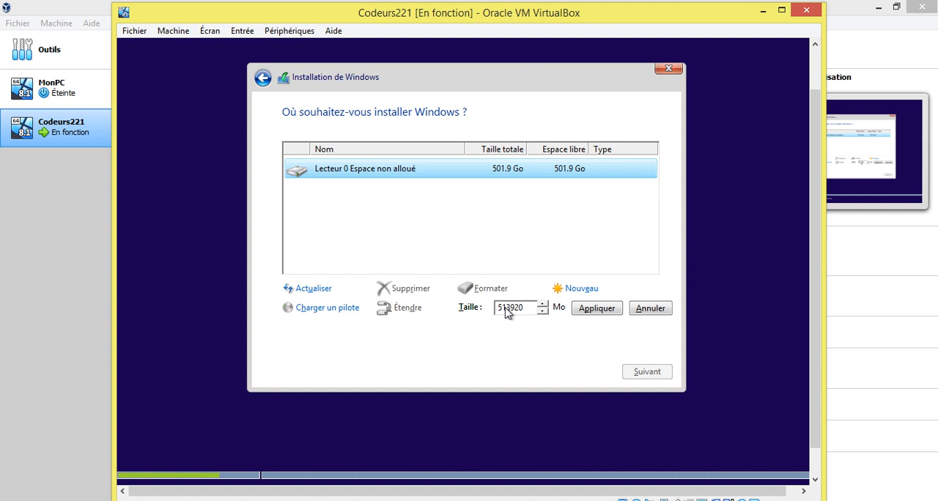
pyautogui.press('Delete')
pyautogui.click(595, 308)
pyautogui.click(549, 312)
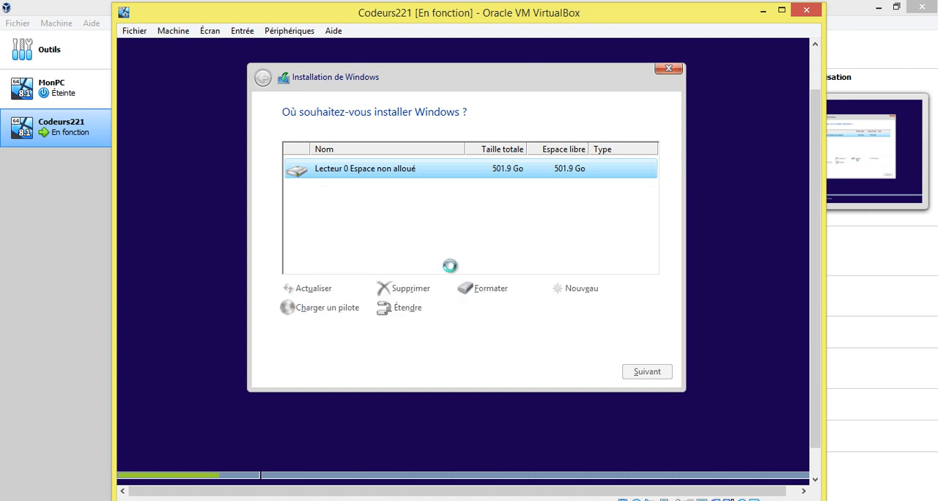
# Create another partition of 199999 MB from the remaining unallocated space and start installing Windows on Lecteur 0 Partition 2.
pyautogui.click(381, 217)
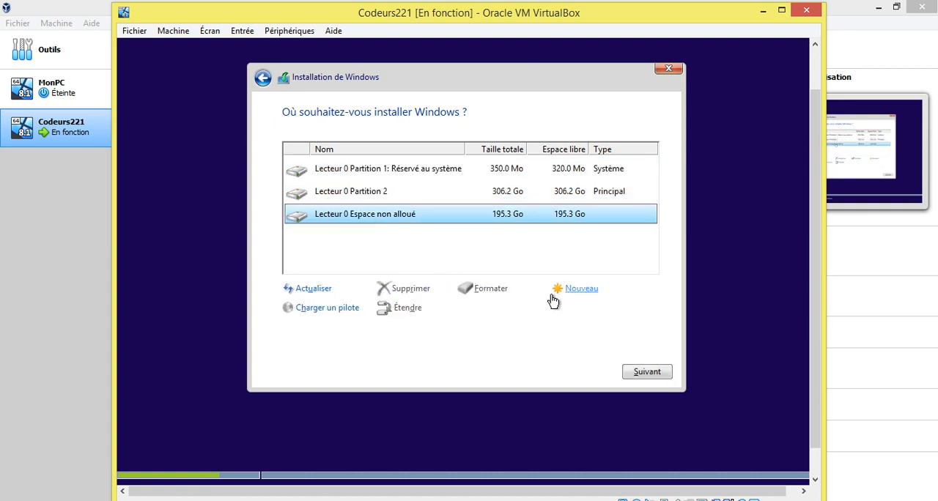
pyautogui.click(574, 293)
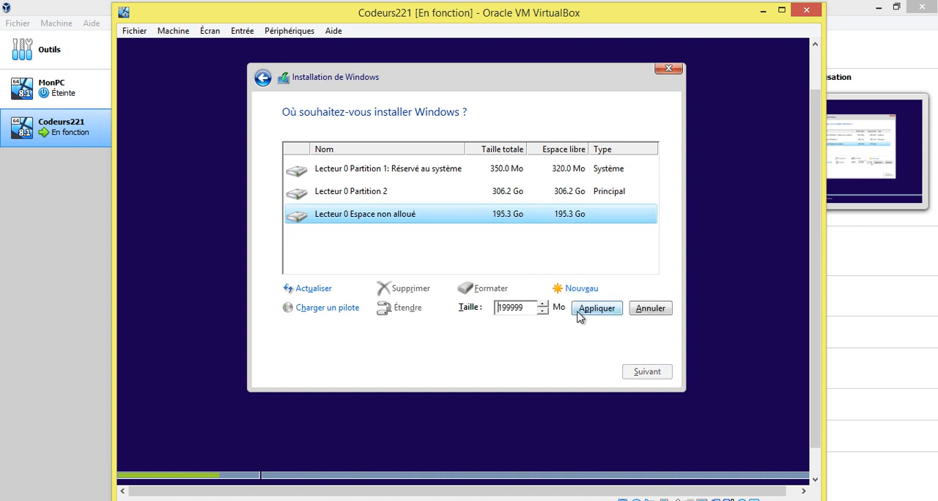
pyautogui.click(579, 309)
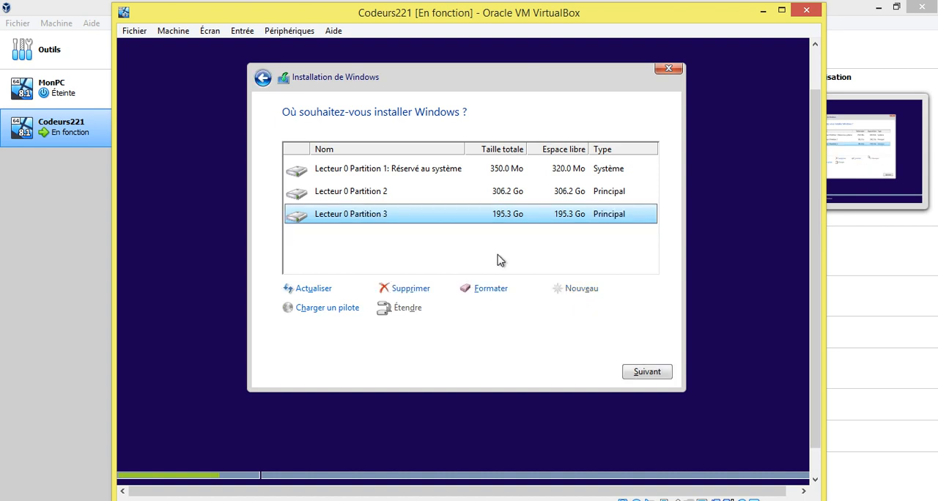
pyautogui.click(371, 196)
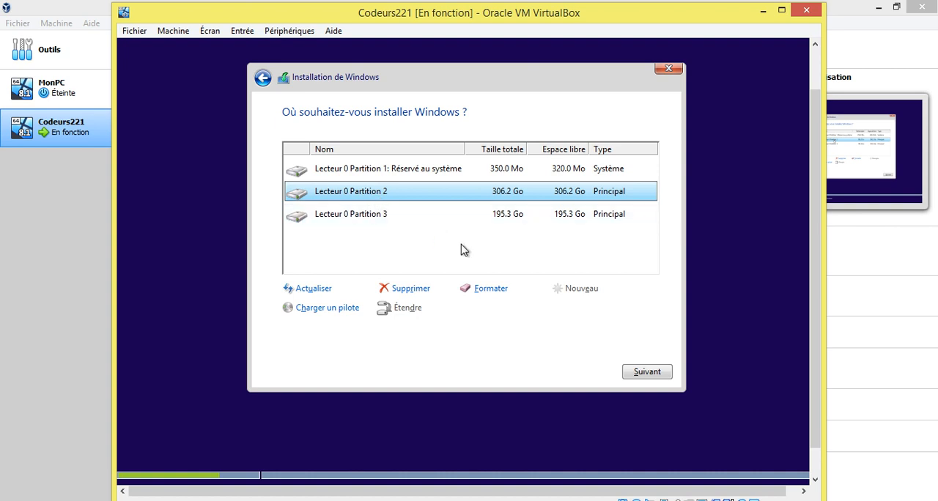
pyautogui.click(639, 372)
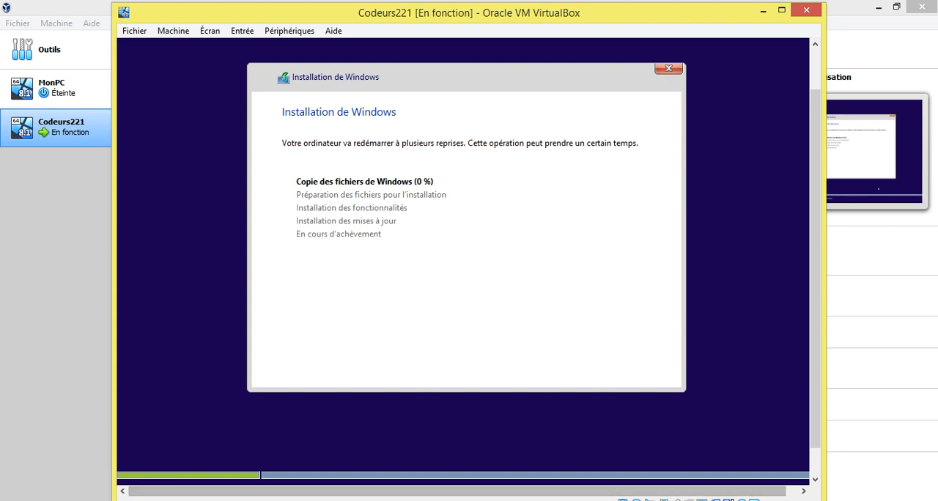
pyautogui.moveTo(524, 500)
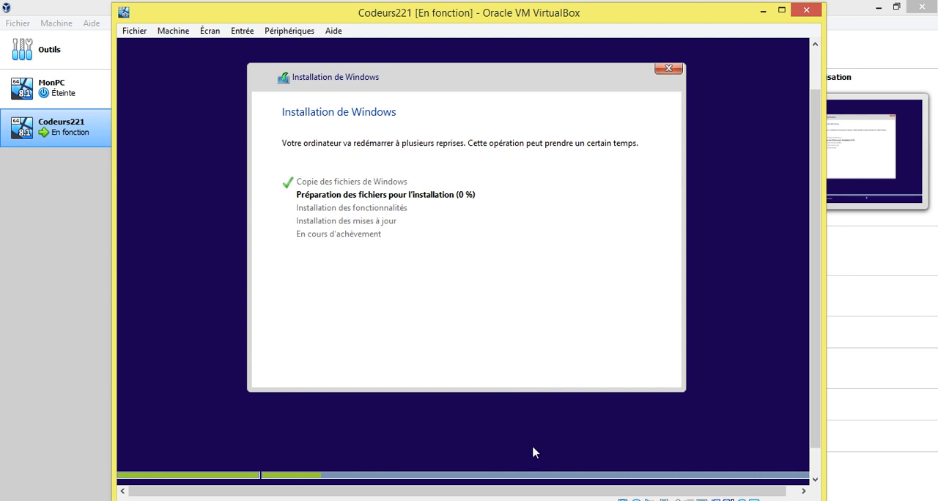
pyautogui.moveTo(581, 490)
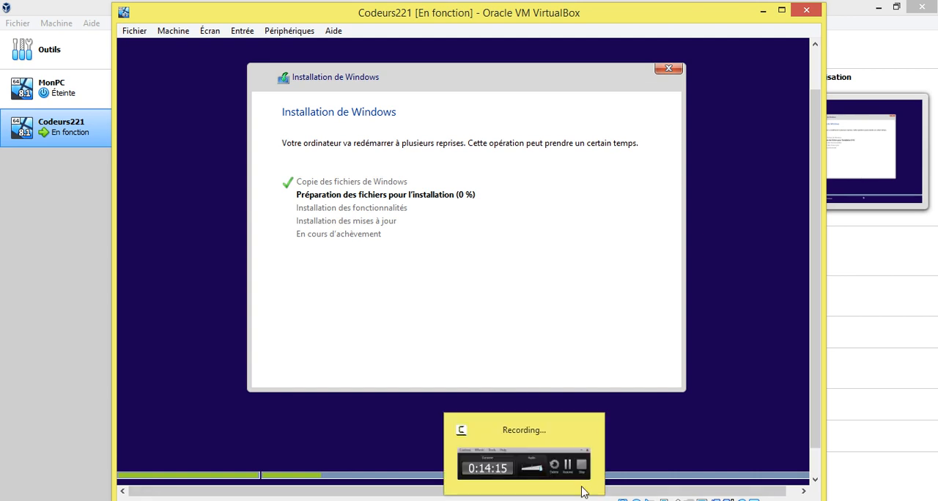
pyautogui.click(549, 448)
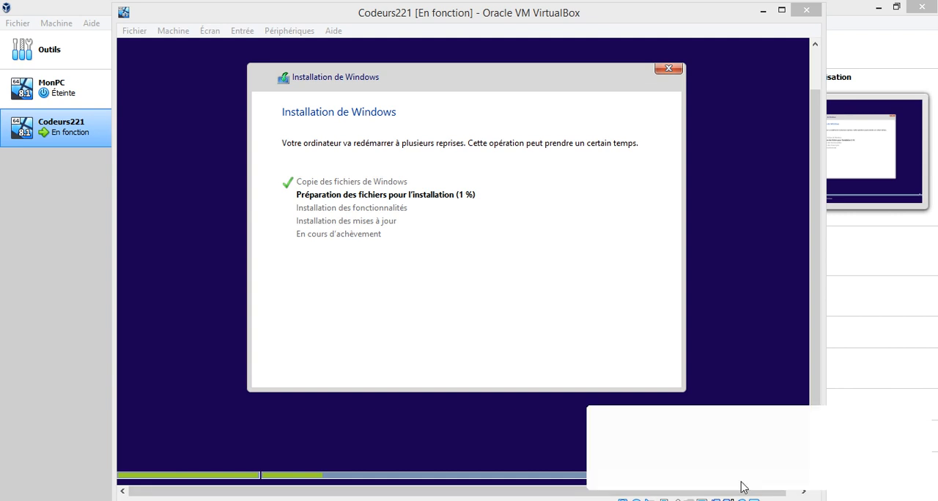
pyautogui.click(741, 484)
pyautogui.click(872, 454)
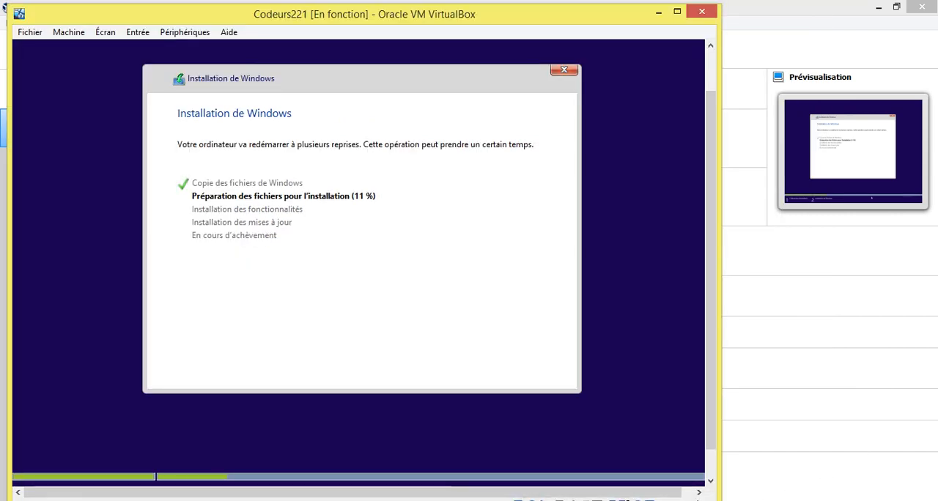
pyautogui.press('F9')
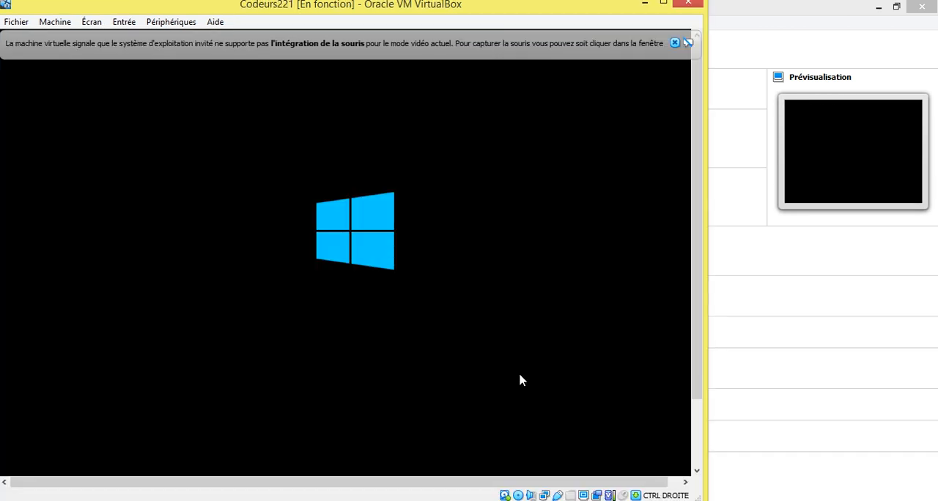
# Dismiss the mouse integration notice of the restarted machine and bring its whole window into view.
pyautogui.click(675, 44)
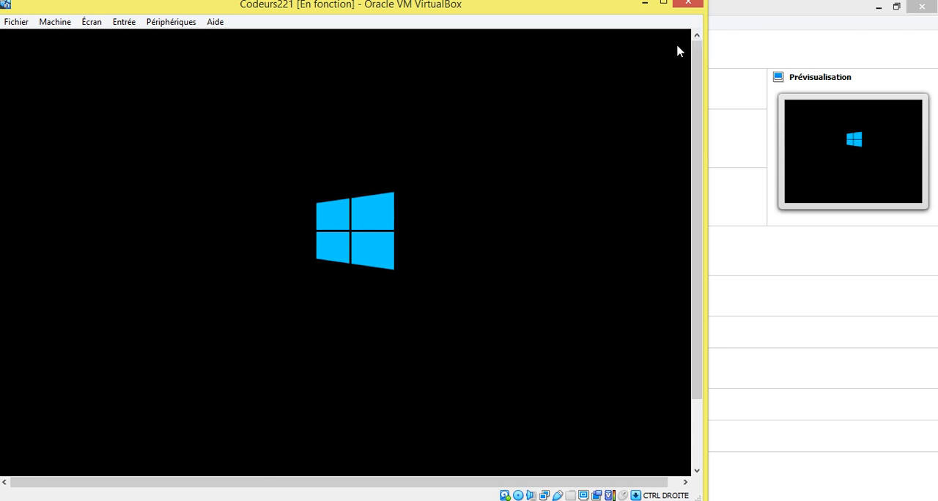
pyautogui.moveTo(557, 8); pyautogui.dragTo(657, 16)
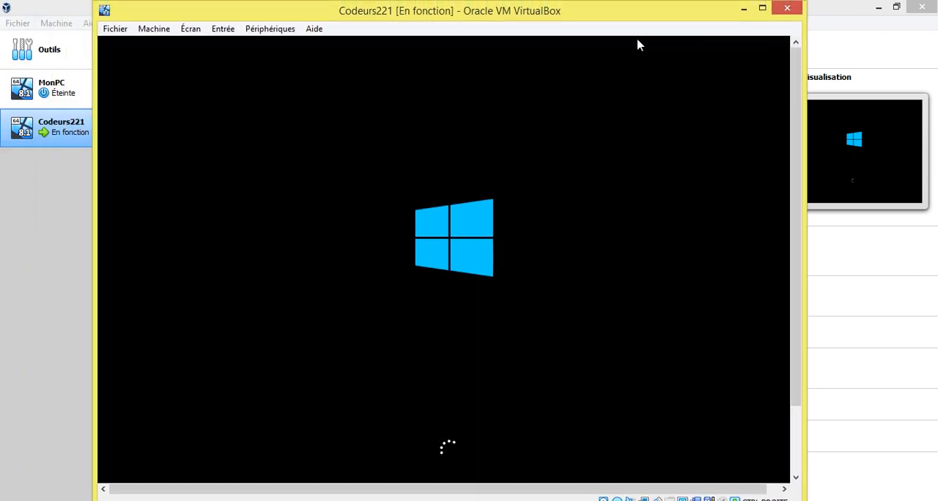
pyautogui.click(836, 500)
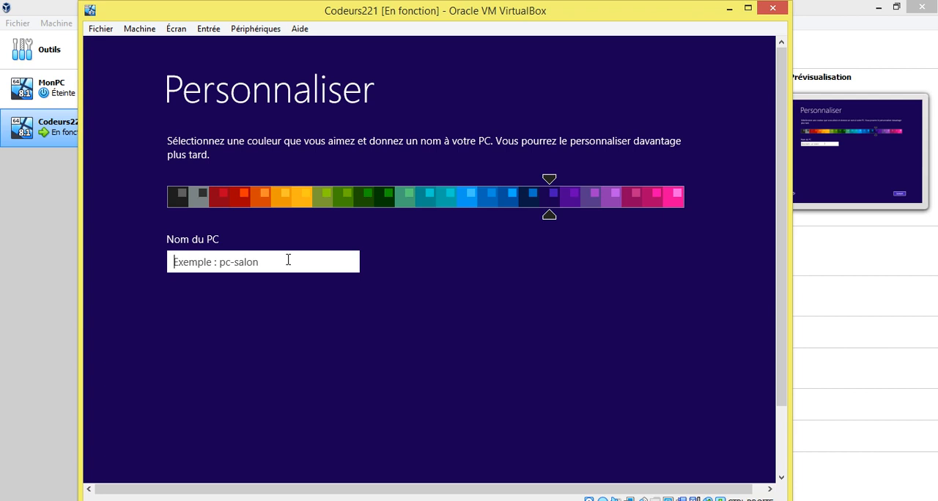
# Name the PC pclabo, keep the preselected colour, and continue to the settings page.
pyautogui.write('pc')
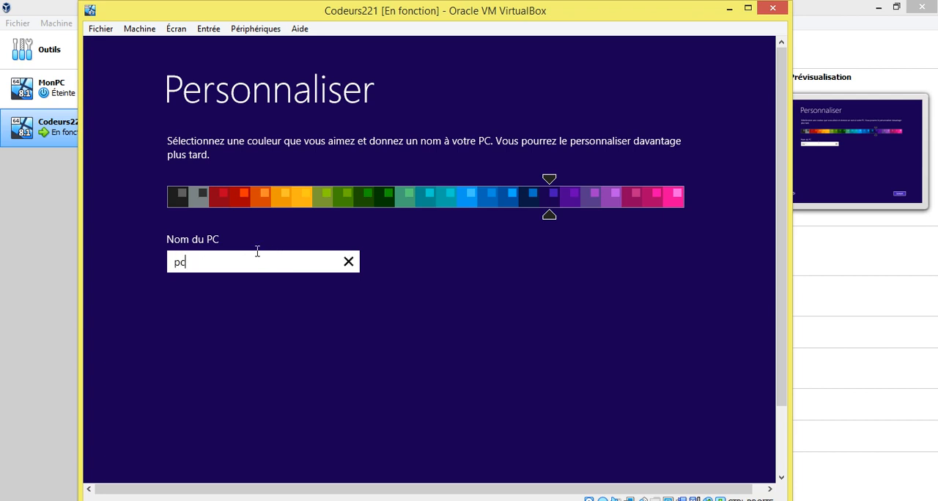
pyautogui.press('BackSpace')
pyautogui.press('BackSpace')
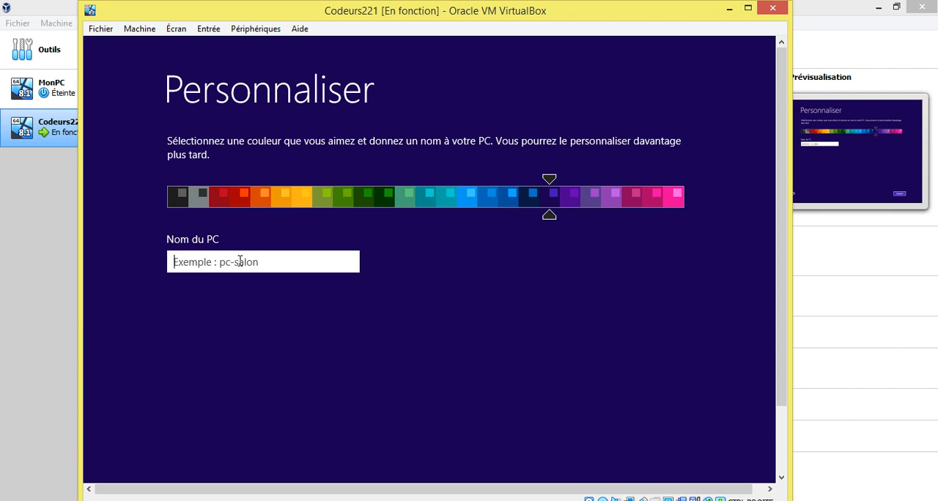
pyautogui.write('pclabo')
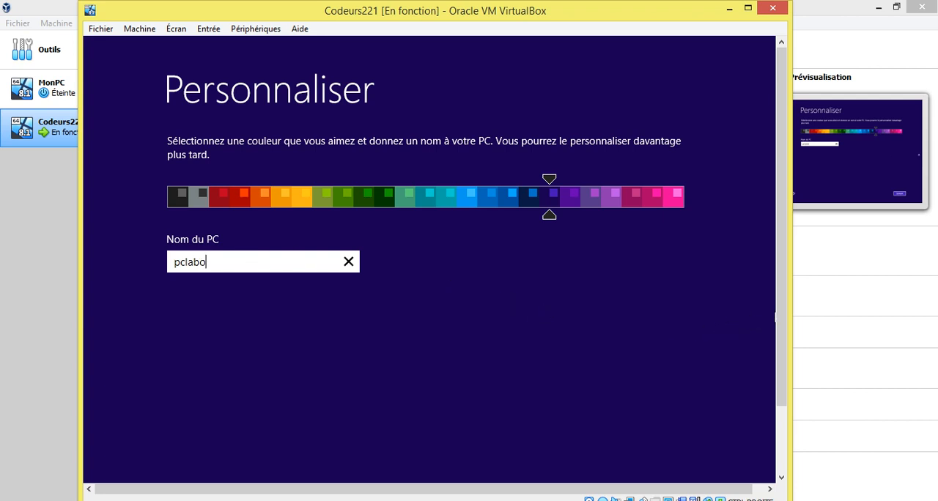
pyautogui.moveTo(780, 317); pyautogui.dragTo(793, 379)
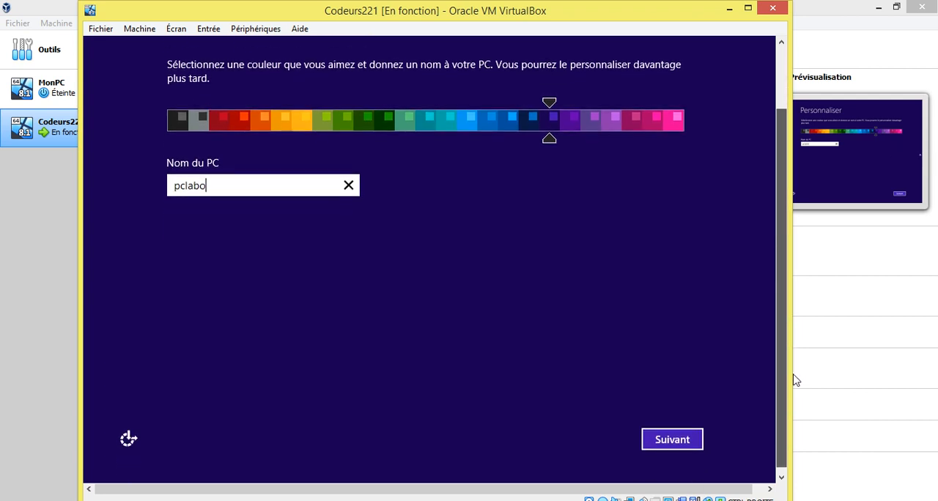
pyautogui.click(672, 435)
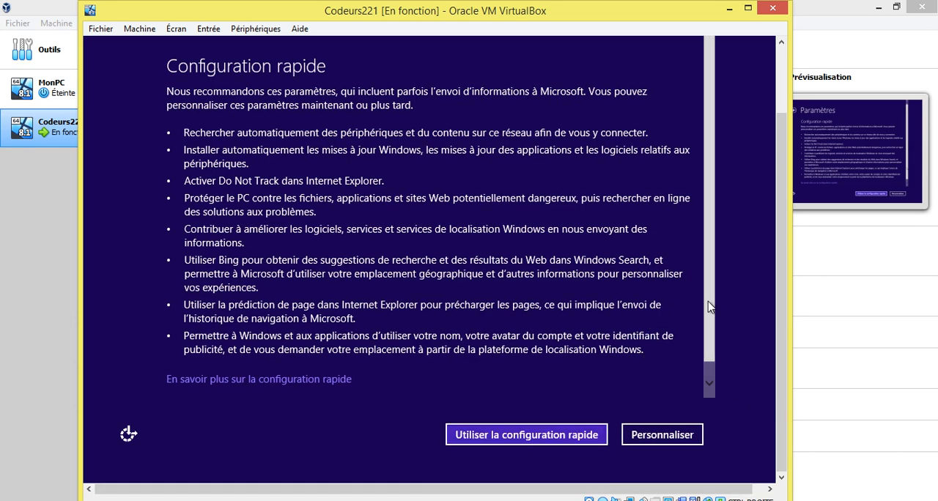
# Review the Configuration rapide settings and accept them.
pyautogui.scroll(-1, 710, 337)
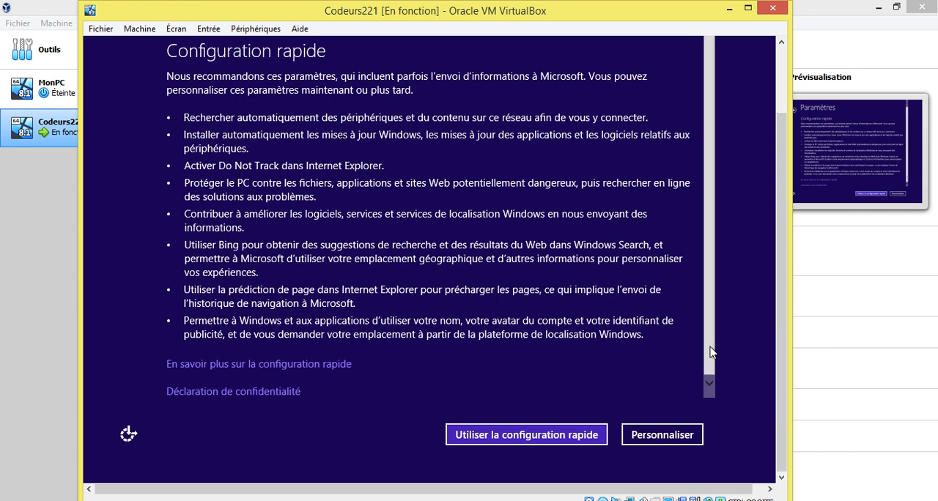
pyautogui.scroll(1, 710, 352)
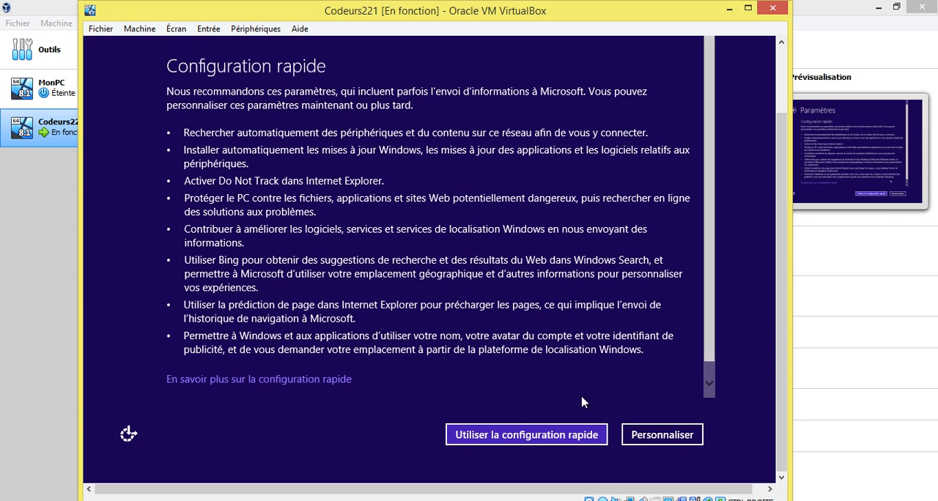
pyautogui.click(526, 440)
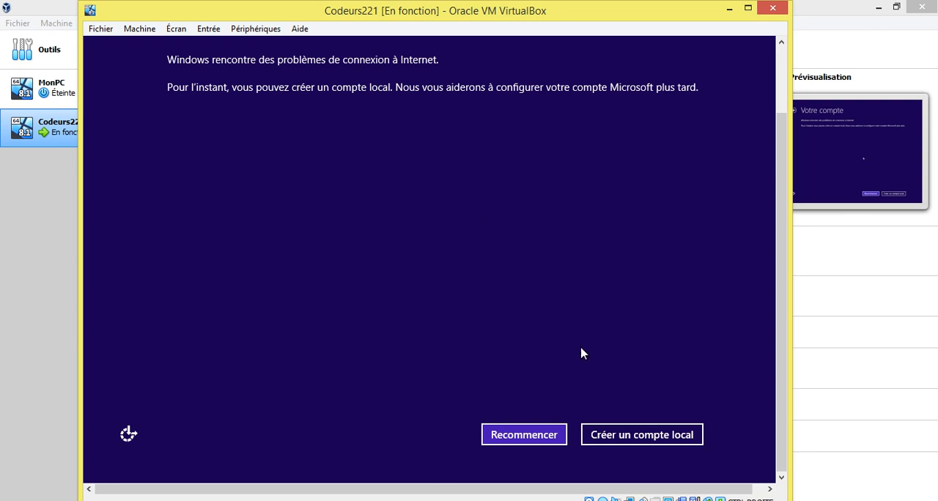
# Choose to create a local account and set its user name to user.
pyautogui.click(641, 436)
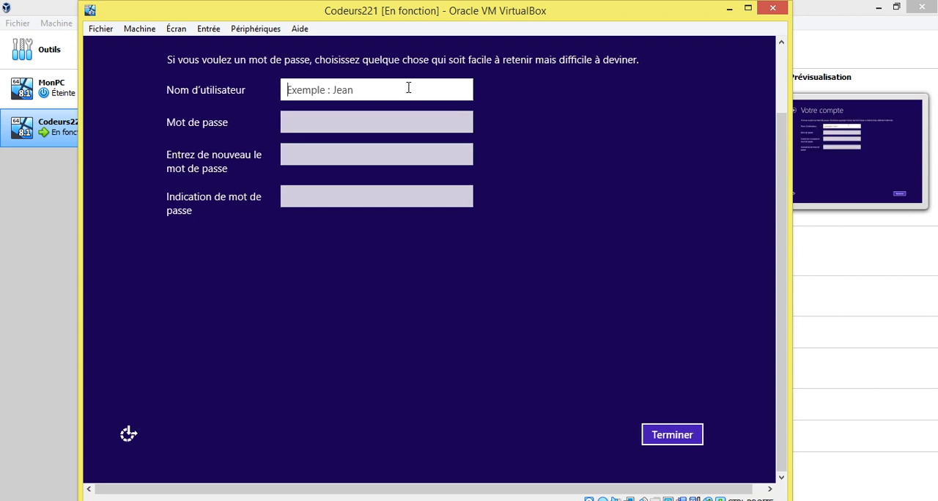
pyautogui.write('user')
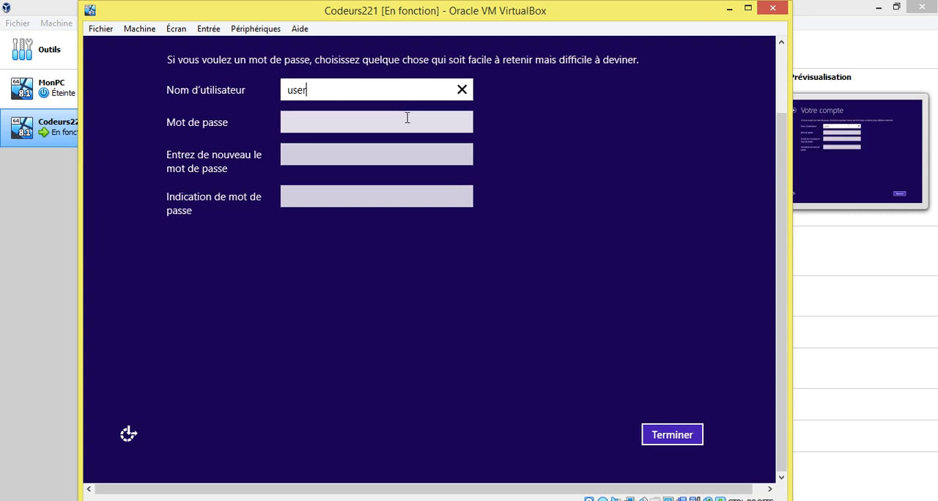
# Enter the account password and its confirmation, and clear both password fields again.
pyautogui.click(399, 120)
pyautogui.write('••••••')
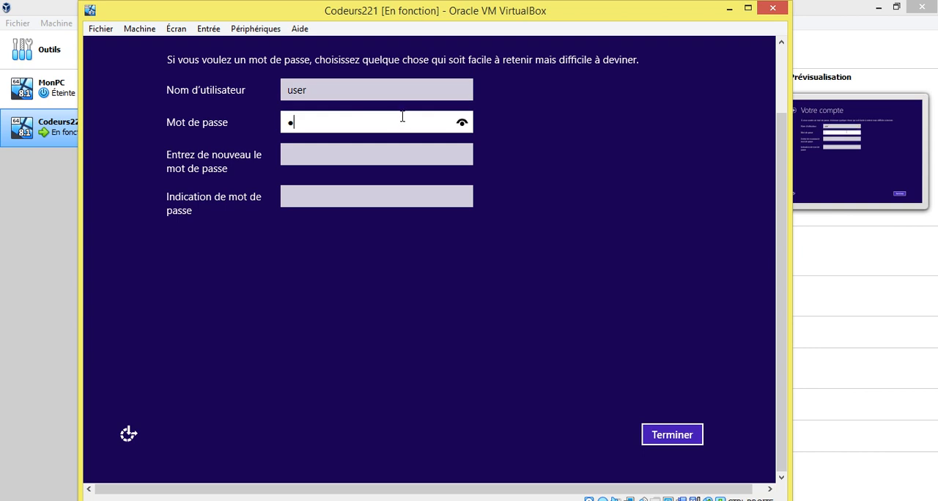
pyautogui.click(388, 151)
pyautogui.write('••••••••')
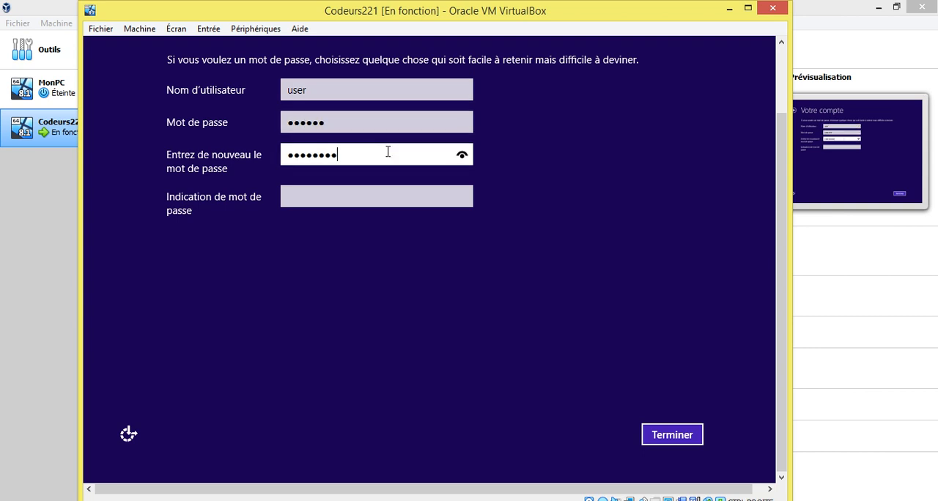
pyautogui.press('BackSpace')
pyautogui.press('BackSpace')
pyautogui.press('BackSpace')
pyautogui.press('BackSpace')
pyautogui.press('BackSpace')
pyautogui.press('BackSpace')
pyautogui.press('BackSpace')
pyautogui.click(366, 122)
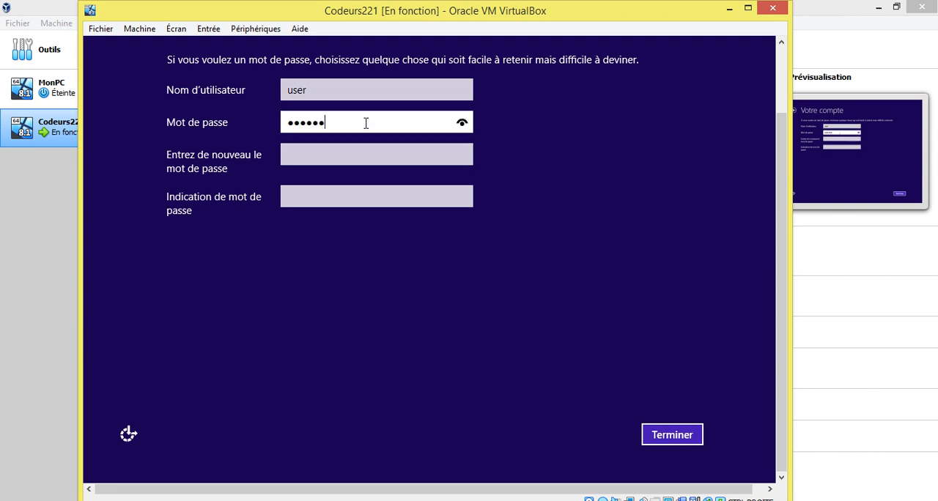
pyautogui.press('BackSpace')
pyautogui.press('BackSpace')
pyautogui.press('BackSpace')
pyautogui.press('BackSpace')
pyautogui.press('BackSpace')
# Finish creating the local account without a password and open the Windows desktop from the start screen.
pyautogui.click(671, 434)
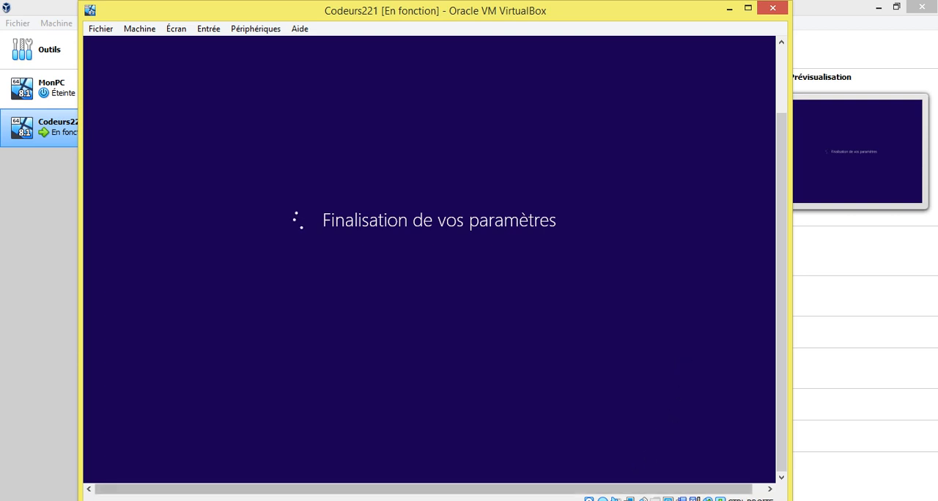
pyautogui.moveTo(557, 479)
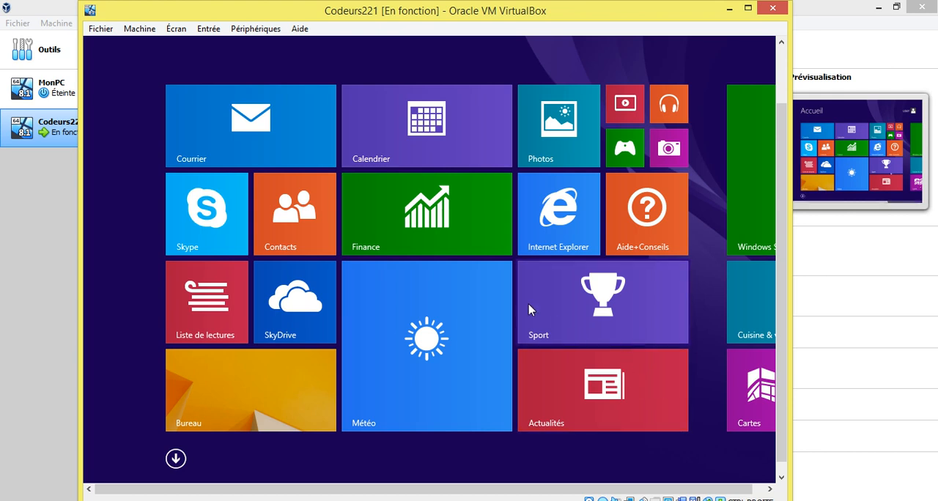
pyautogui.click(220, 394)
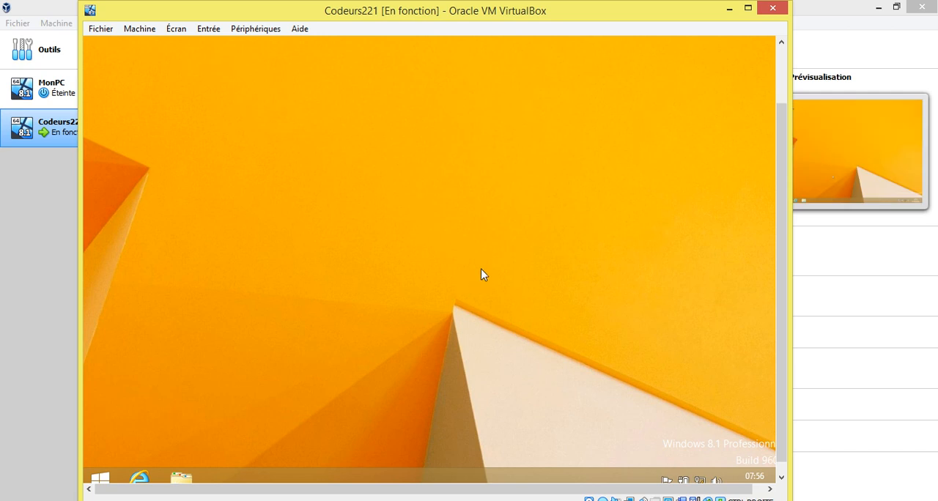
# Open File Explorer at Ce PC inside the Codeurs221 virtual machine and bring its folders and drives fully into view.
pyautogui.scroll(-1, 787, 235)
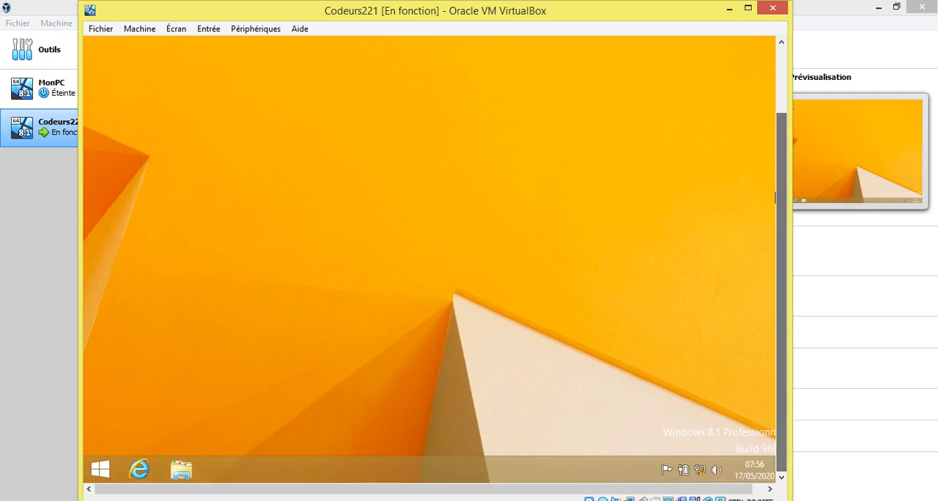
pyautogui.click(182, 469)
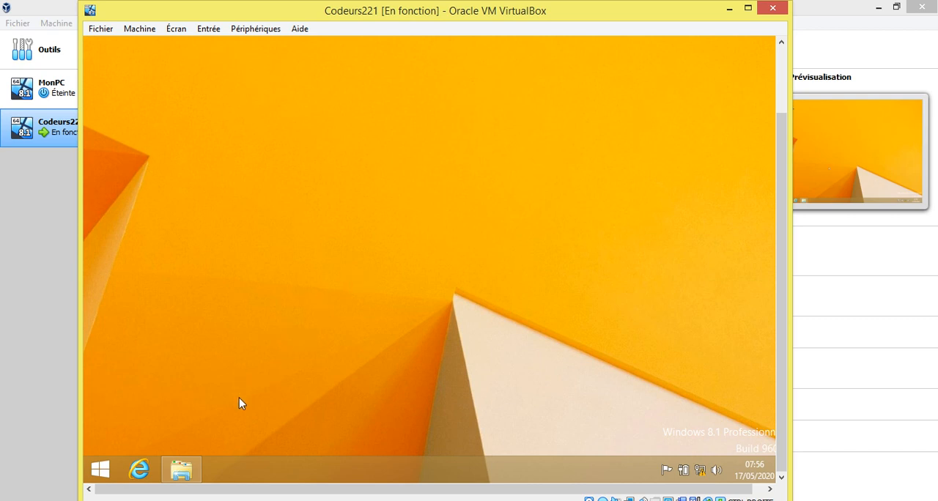
pyautogui.press('super+e')
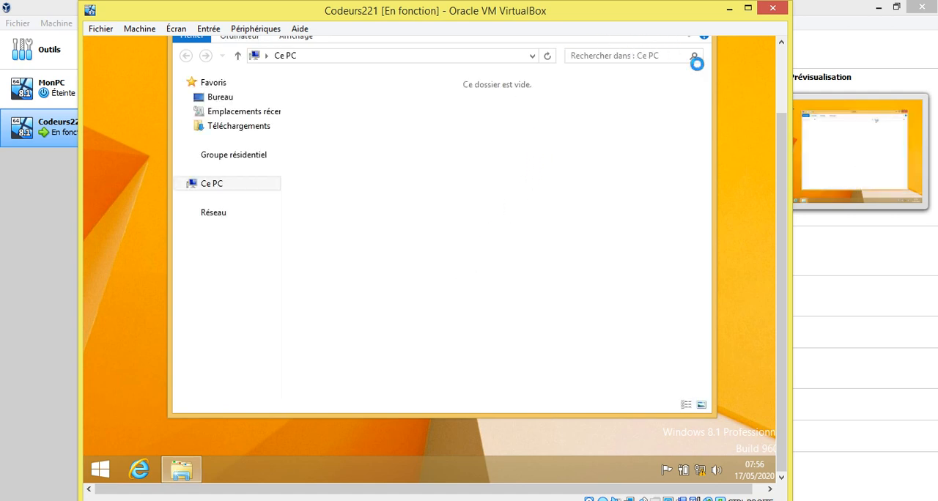
pyautogui.moveTo(782, 137); pyautogui.dragTo(782, 113)
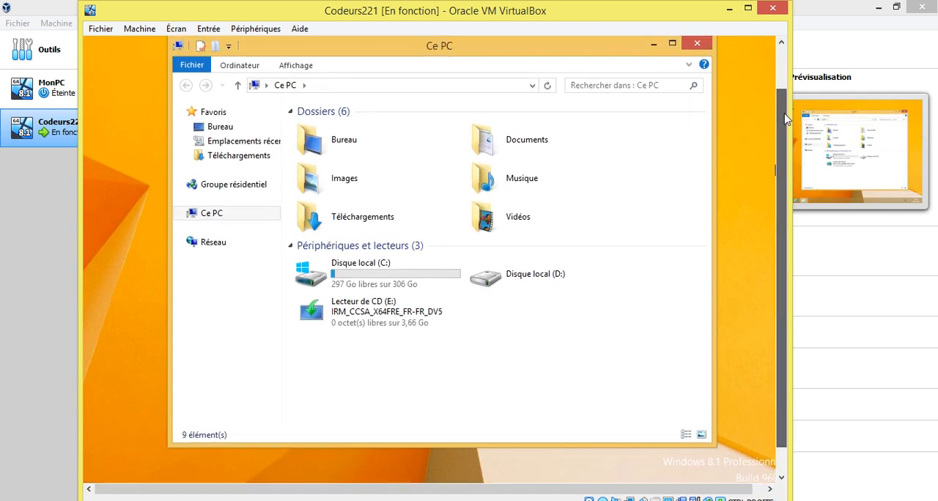
pyautogui.moveTo(576, 49); pyautogui.dragTo(576, 59)
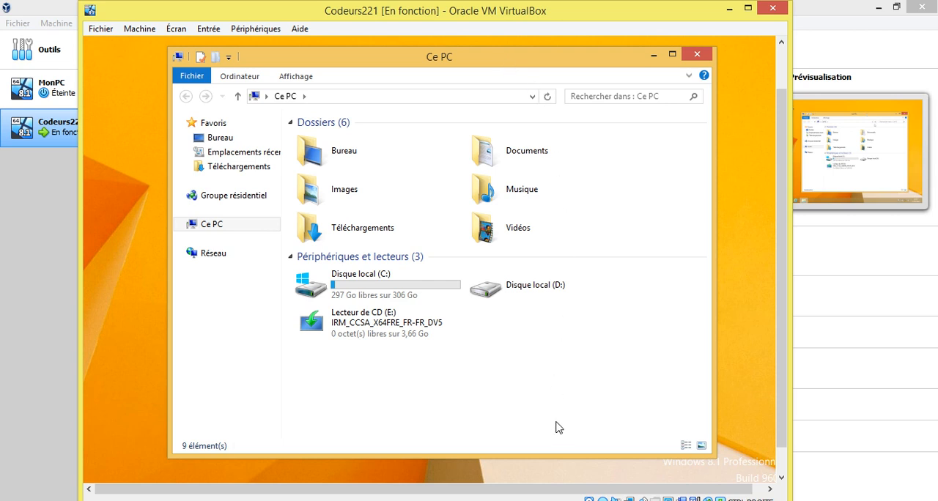
pyautogui.press('alt')
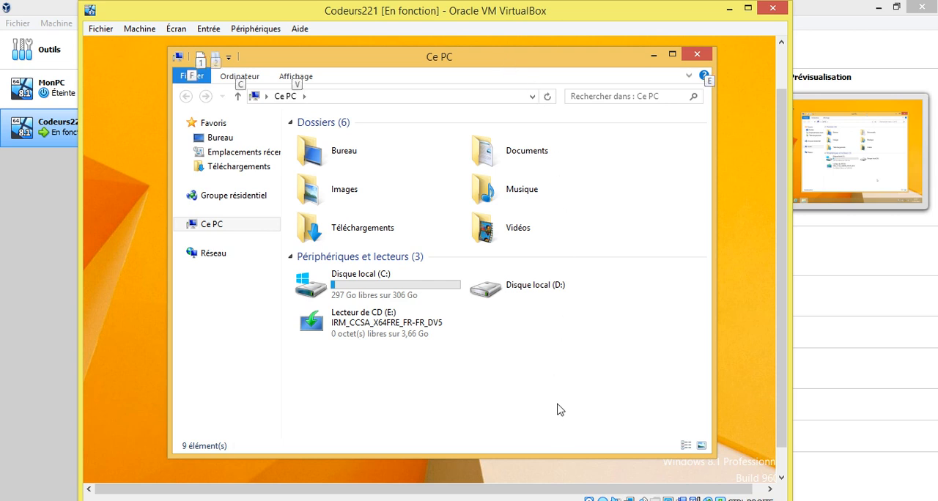
pyautogui.click(524, 500)
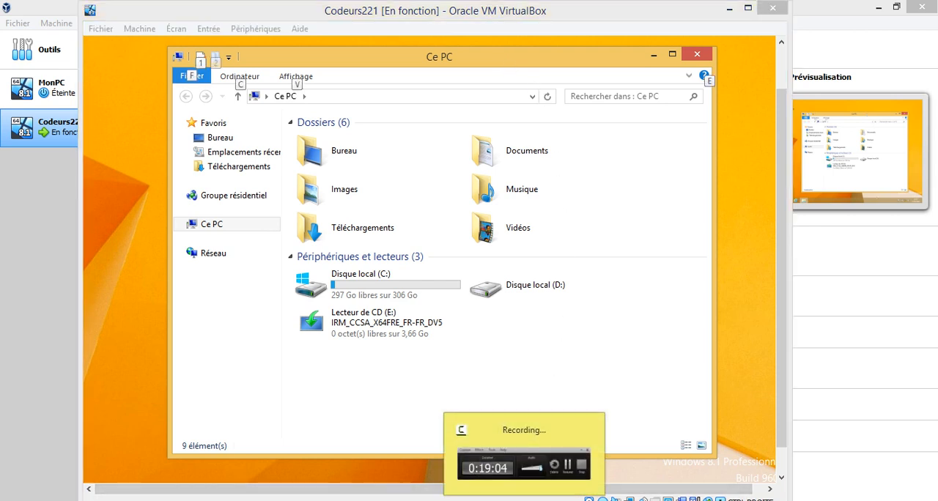
pyautogui.press('F10')
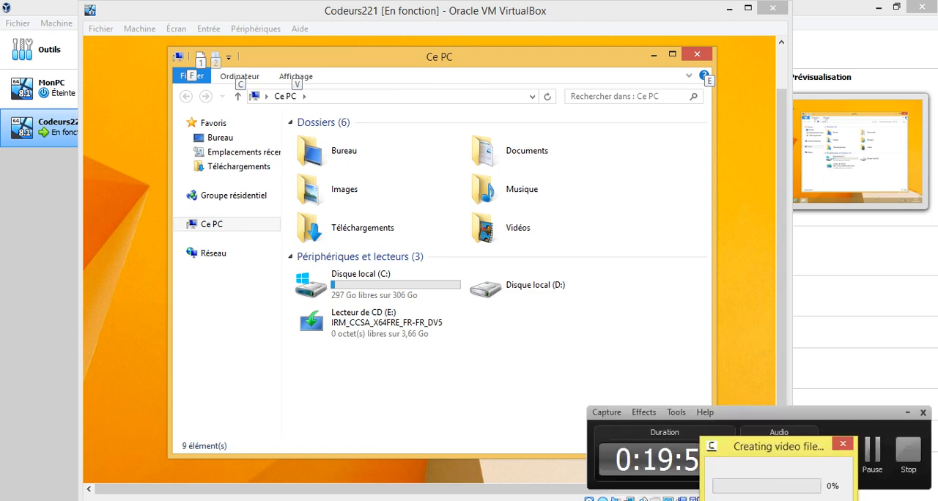